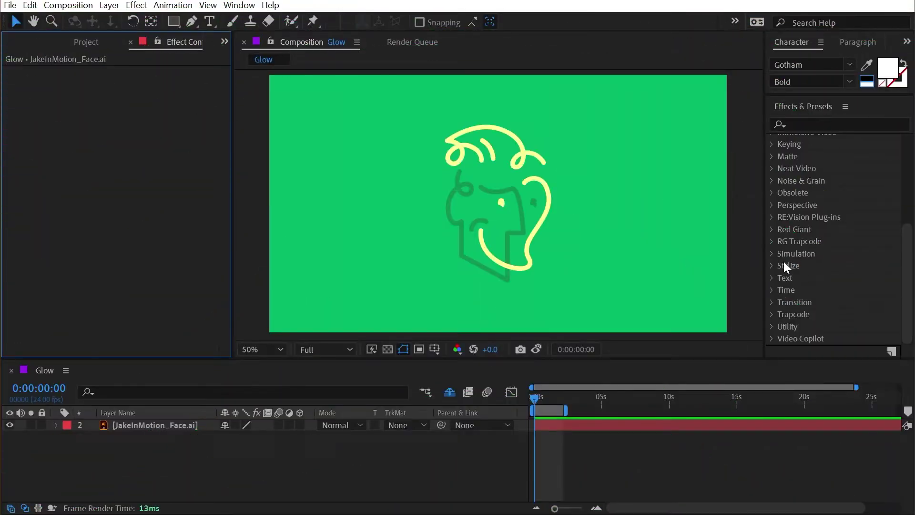
# Step: Apply Glow from the Stylize category to the JakeInMotion_Face.ai layer
pyautogui.click(772, 266)
pyautogui.scroll(-3, 832, 262)
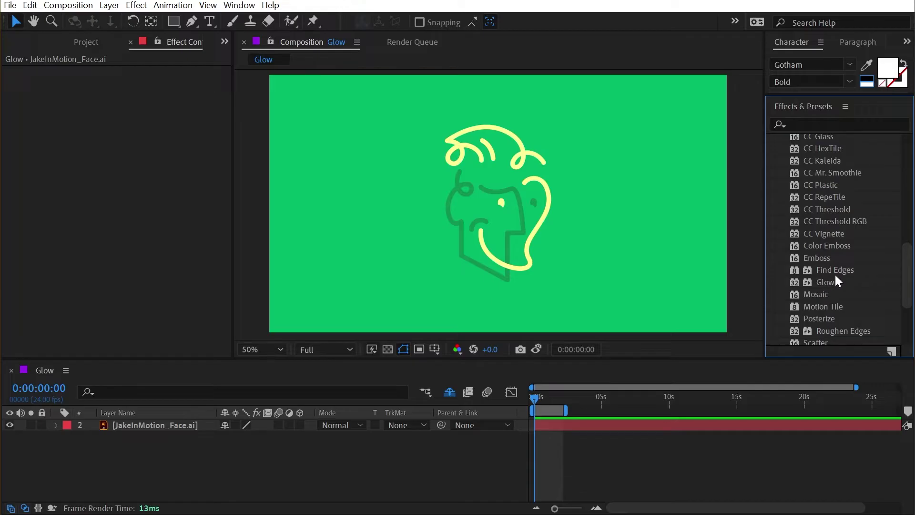
pyautogui.moveTo(835, 278); pyautogui.dragTo(555, 226)
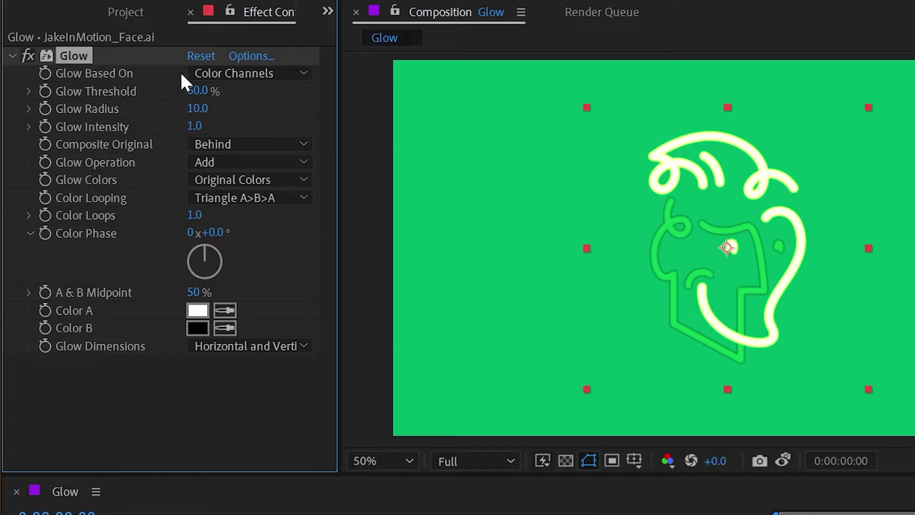
pyautogui.click(270, 73)
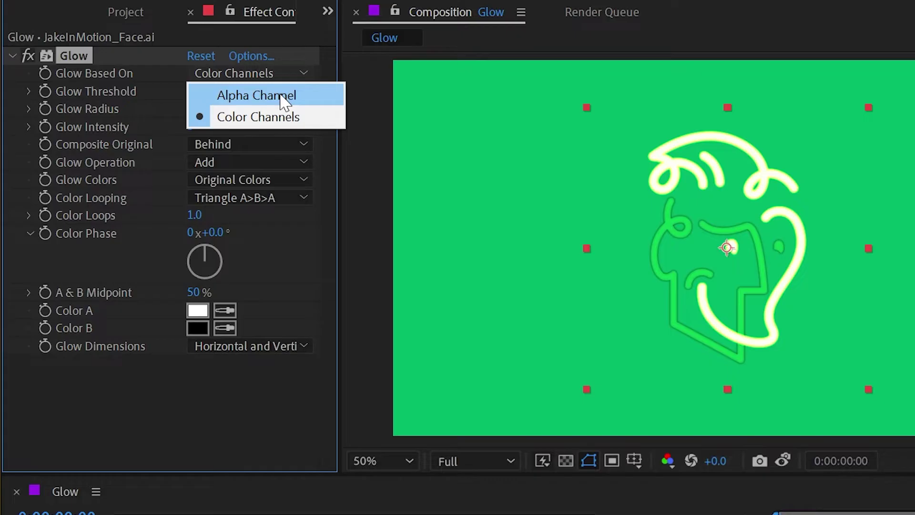
pyautogui.click(105, 79)
pyautogui.scroll(2, 841, 196)
pyautogui.moveTo(674, 164); pyautogui.dragTo(577, 203)
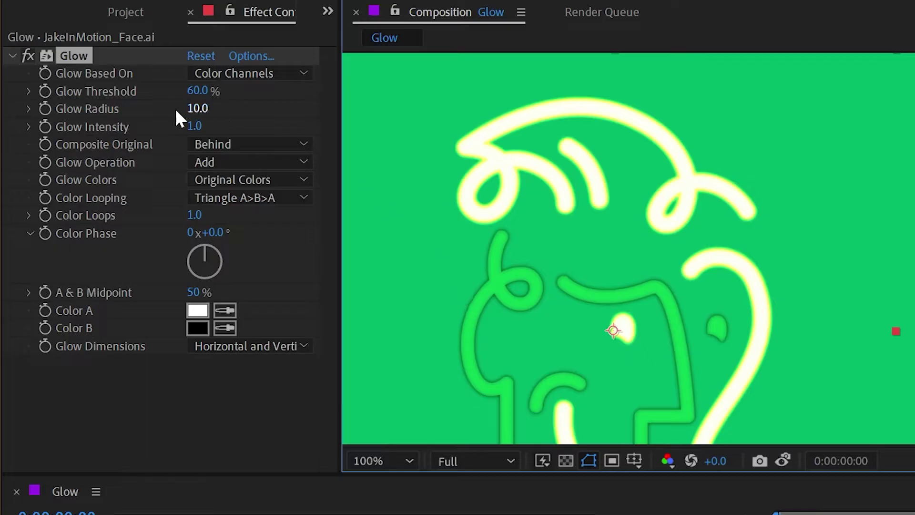
pyautogui.click(228, 76)
pyautogui.click(224, 95)
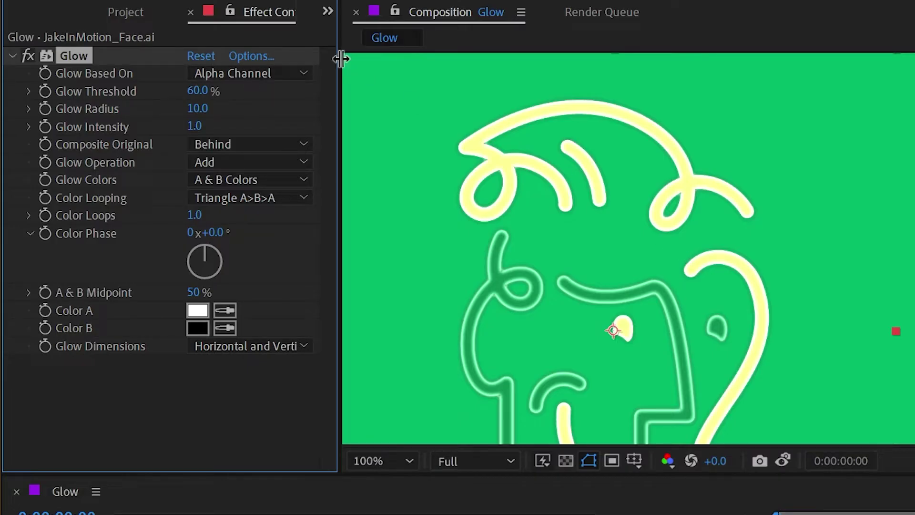
pyautogui.click(199, 56)
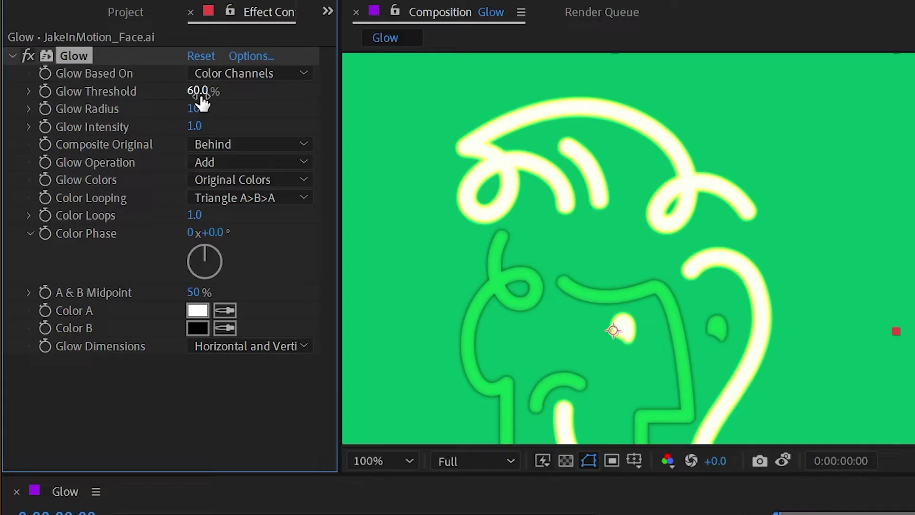
# Step: Scrub the face's Glow Threshold down to 0%, then back up to 85.9%
pyautogui.moveTo(200, 98); pyautogui.dragTo(15, 93)
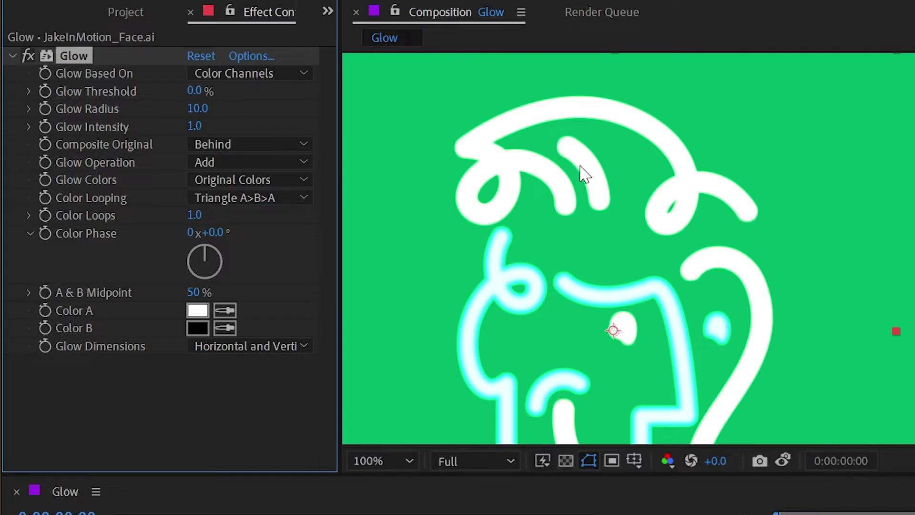
pyautogui.moveTo(195, 90); pyautogui.dragTo(502, 86)
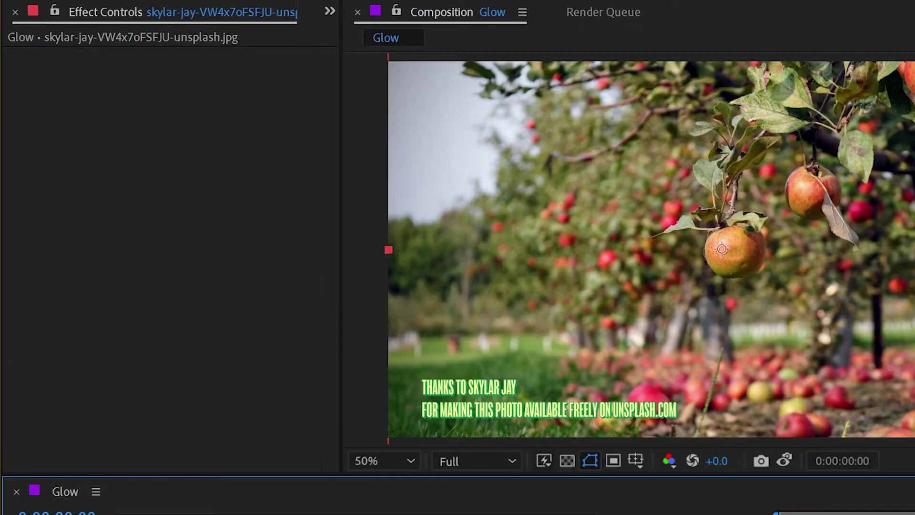
# Step: Apply Glow to the orchard photo layer and settle its Glow Threshold at 66.7%
pyautogui.moveTo(910, 285); pyautogui.dragTo(764, 284)
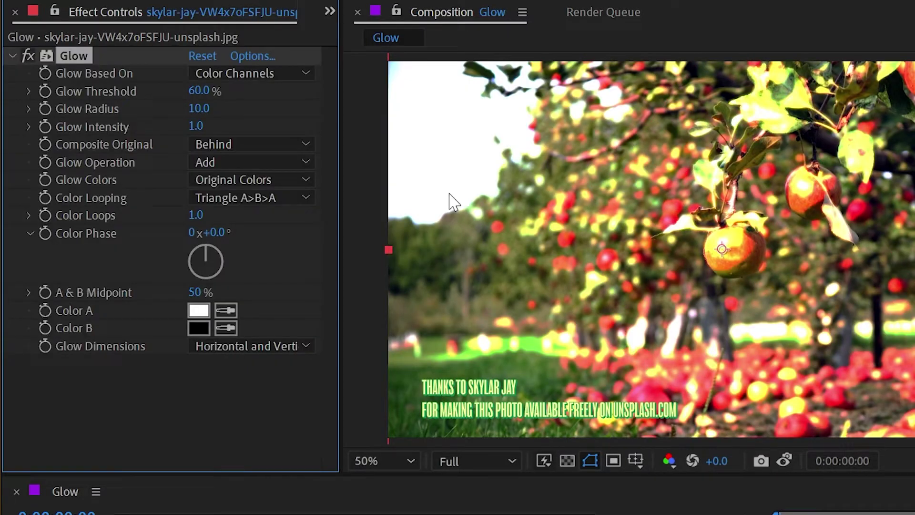
pyautogui.moveTo(200, 91); pyautogui.dragTo(259, 88)
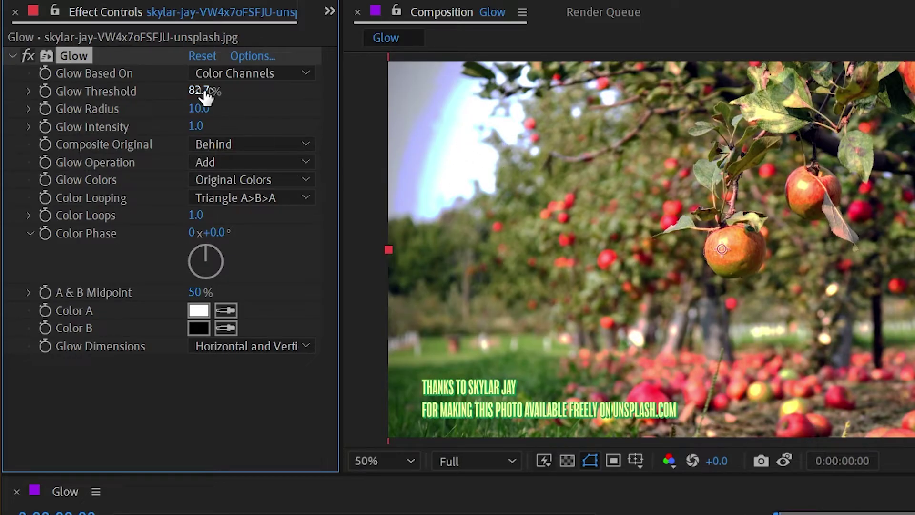
pyautogui.moveTo(202, 90); pyautogui.dragTo(10, 83)
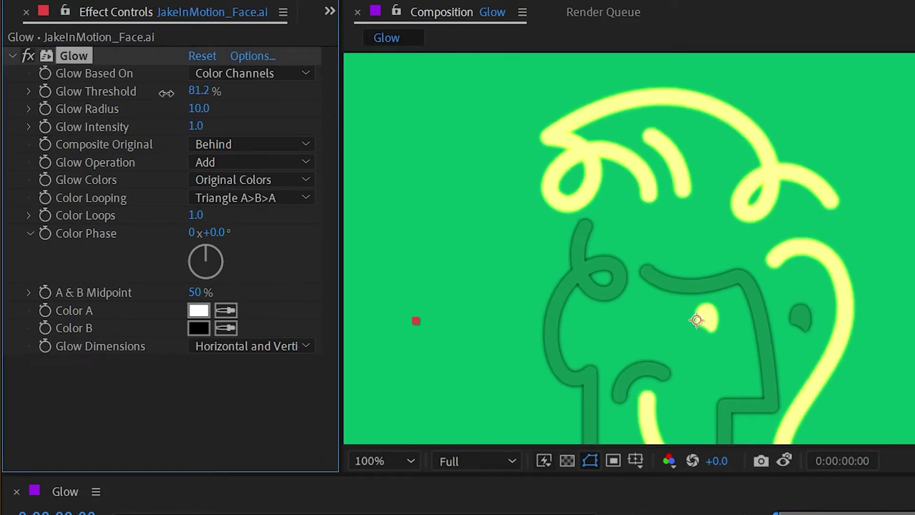
# Step: Set the face's Glow Threshold to 30.6% and Radius to 26.0, leaving Intensity at 1.0
pyautogui.moveTo(168, 90); pyautogui.dragTo(92, 90)
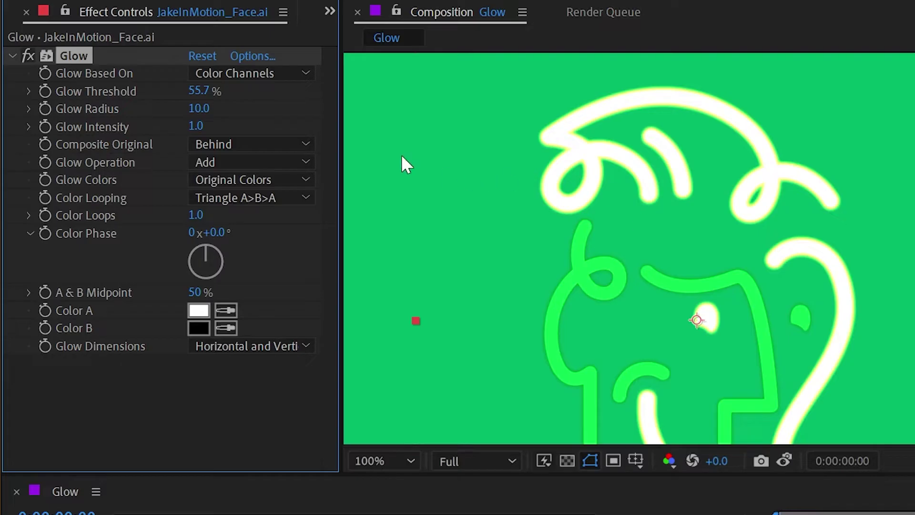
pyautogui.moveTo(199, 110)
pyautogui.mouseDown()
pyautogui.moveTo(245, 98)
pyautogui.moveTo(180, 109)
pyautogui.moveTo(217, 108)
pyautogui.moveTo(205, 108)
pyautogui.mouseUp()
pyautogui.moveTo(200, 91); pyautogui.dragTo(130, 88)
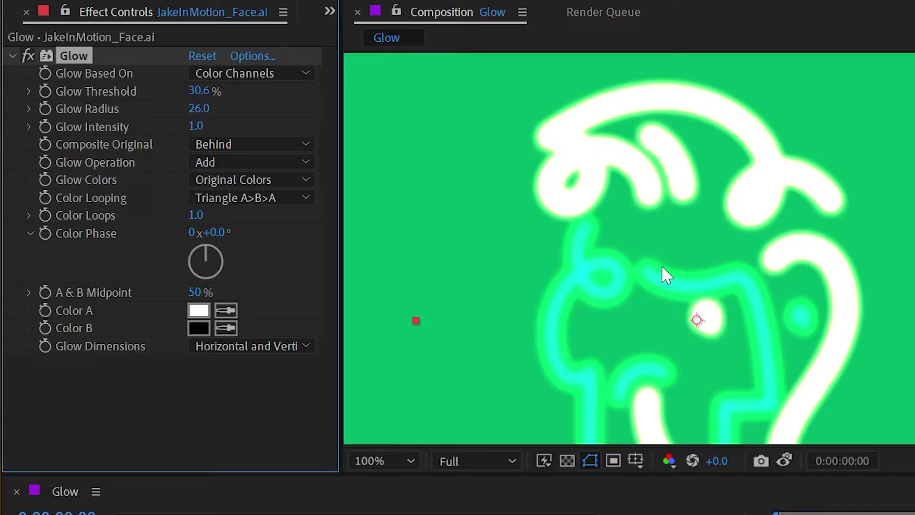
pyautogui.moveTo(200, 126); pyautogui.dragTo(41, 114)
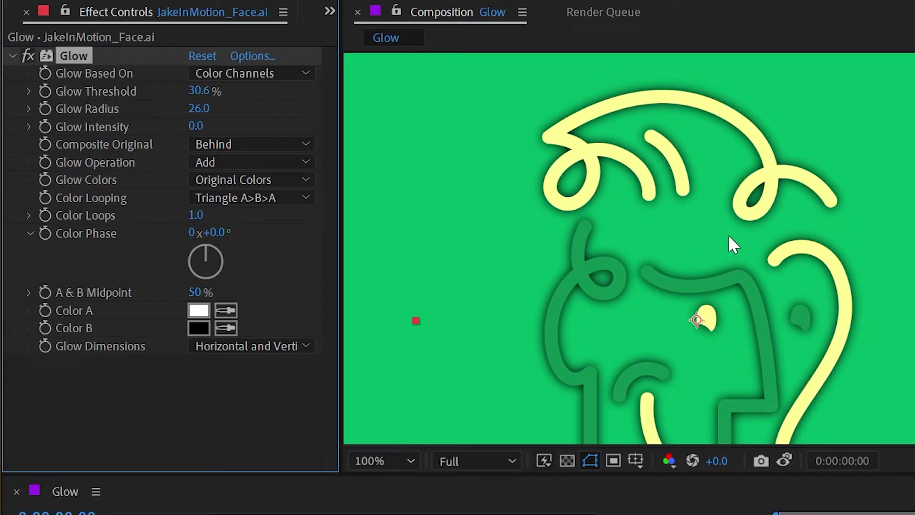
pyautogui.moveTo(199, 127); pyautogui.dragTo(281, 116)
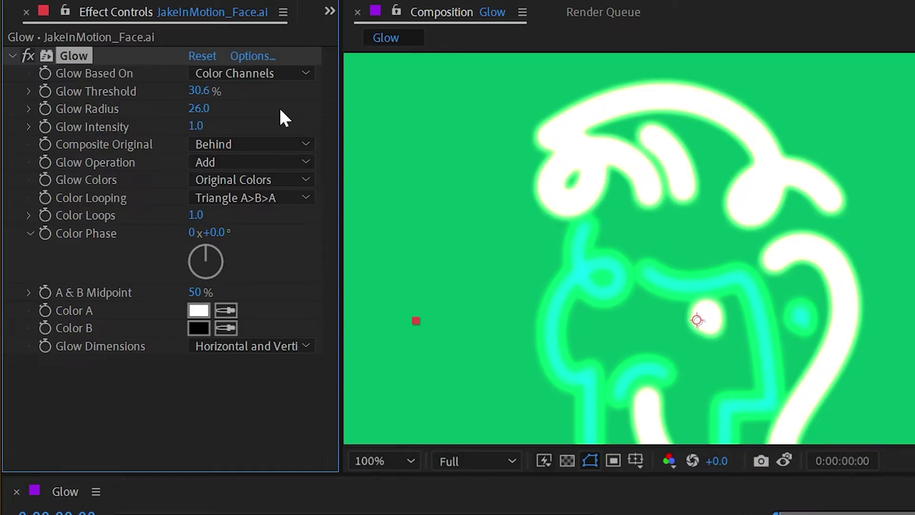
pyautogui.moveTo(198, 126); pyautogui.dragTo(226, 133)
pyautogui.click(26, 55)
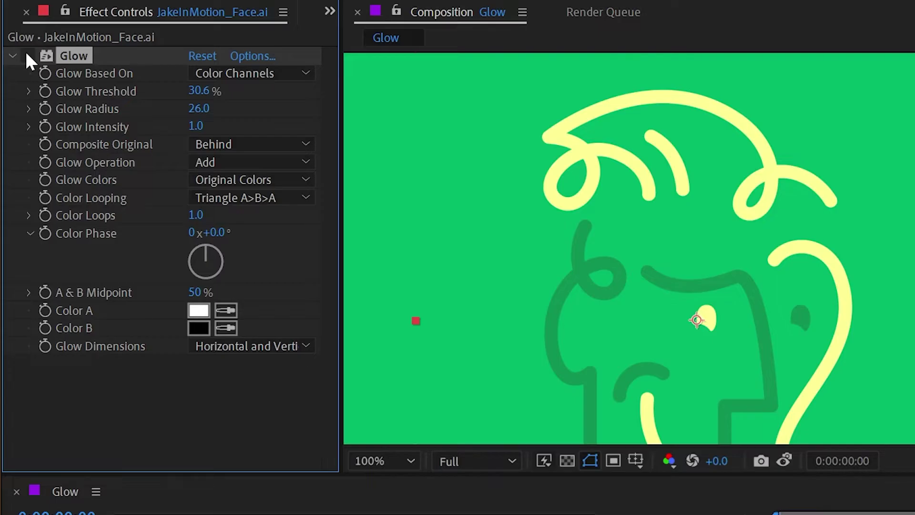
pyautogui.click(27, 56)
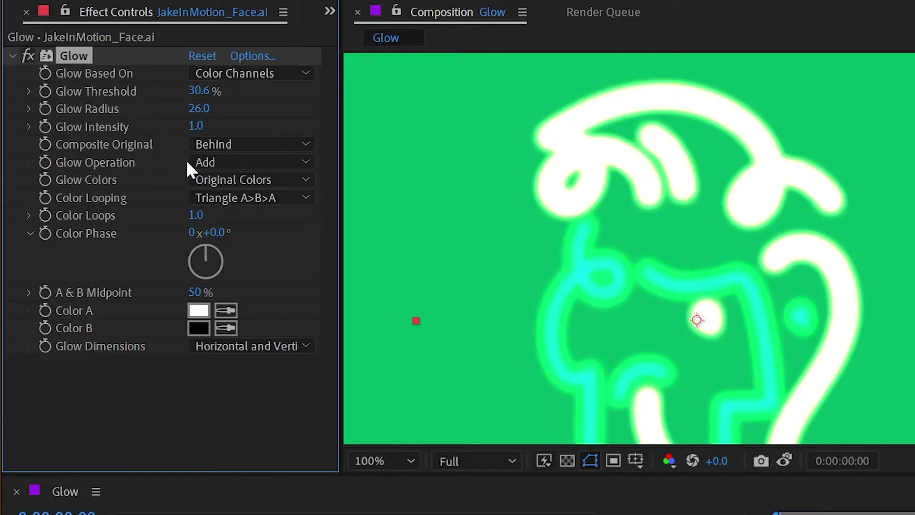
pyautogui.click(230, 145)
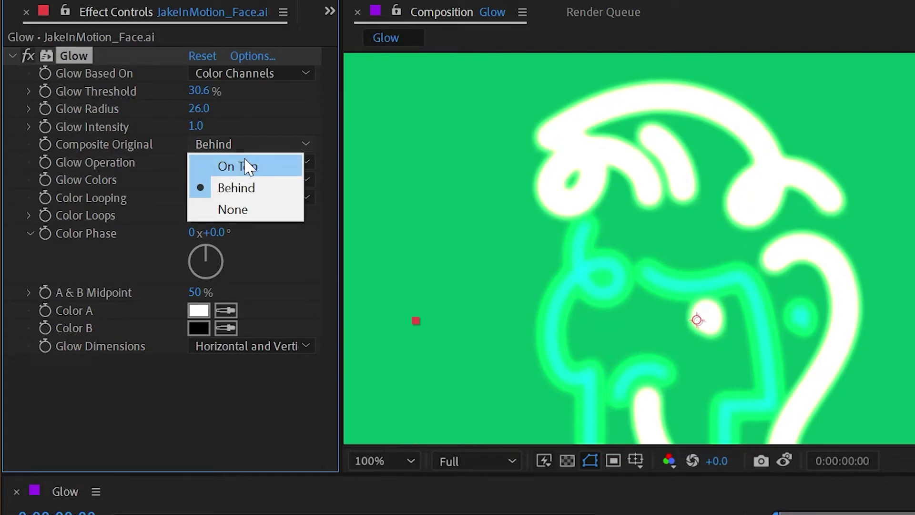
pyautogui.click(244, 166)
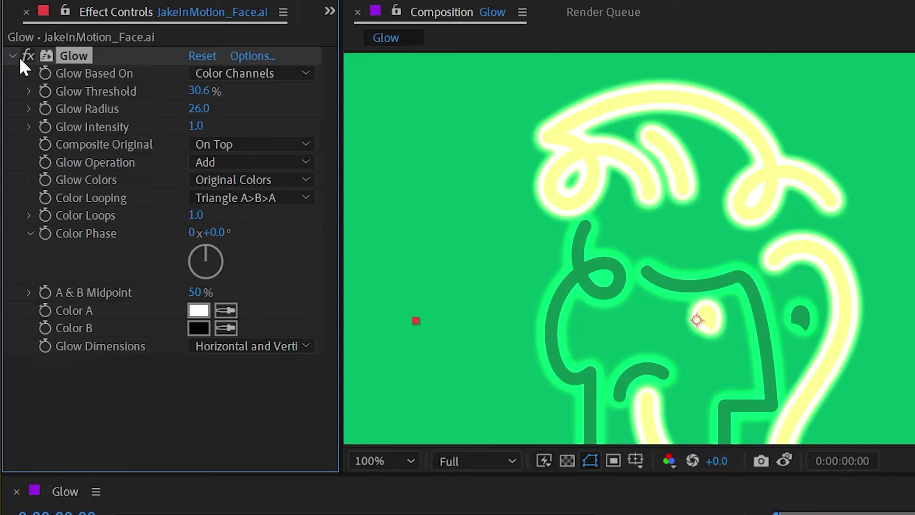
pyautogui.click(252, 143)
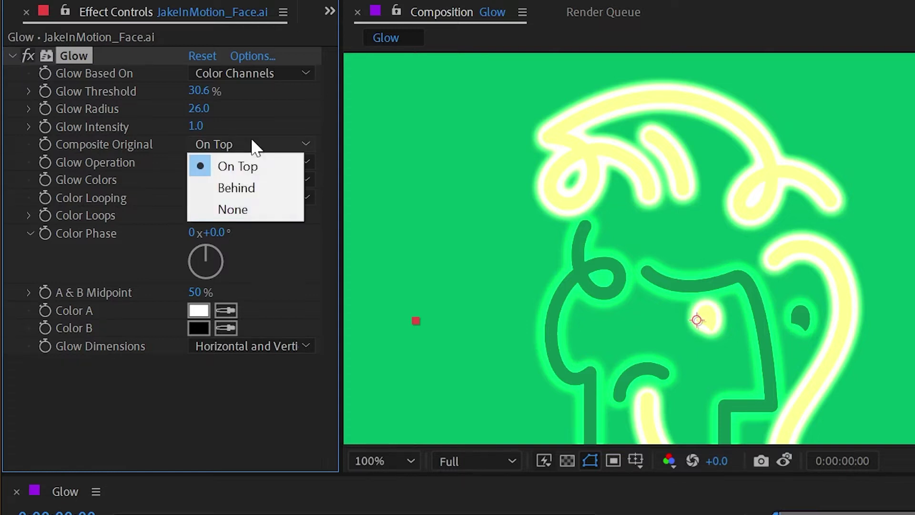
pyautogui.click(252, 208)
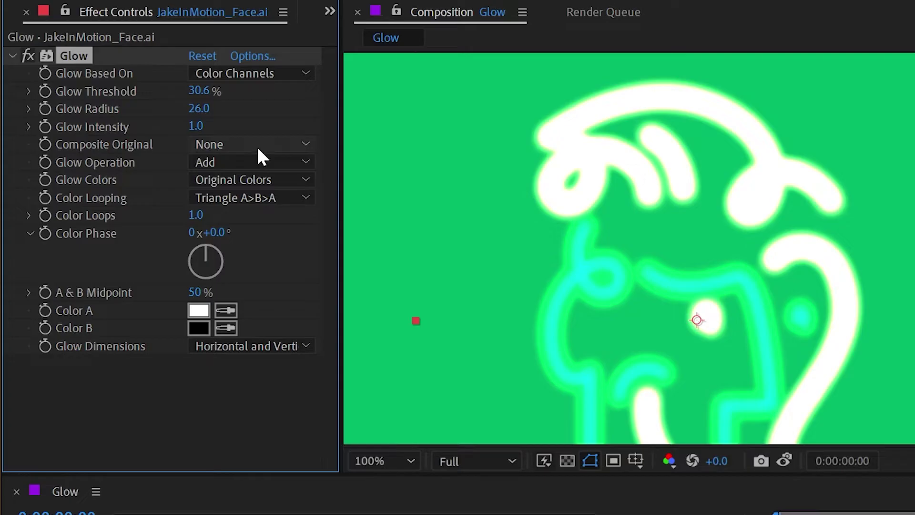
pyautogui.click(258, 149)
pyautogui.click(259, 188)
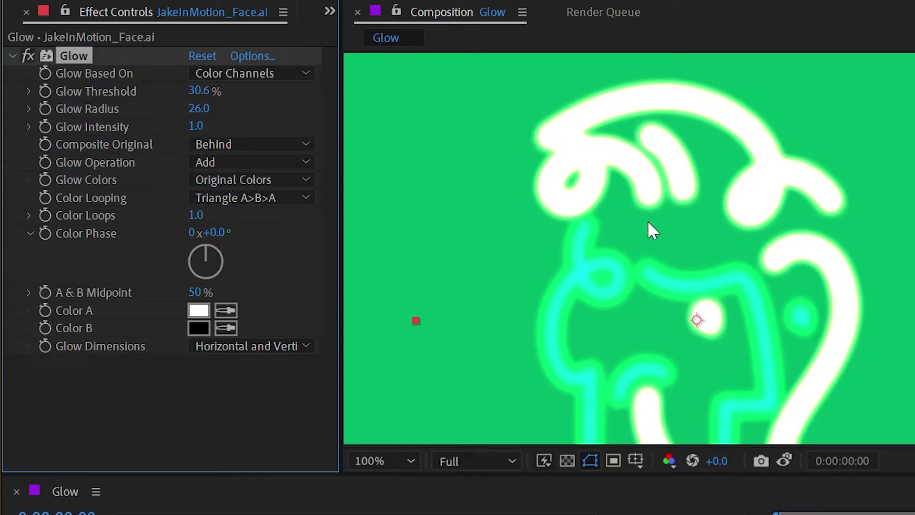
pyautogui.click(252, 164)
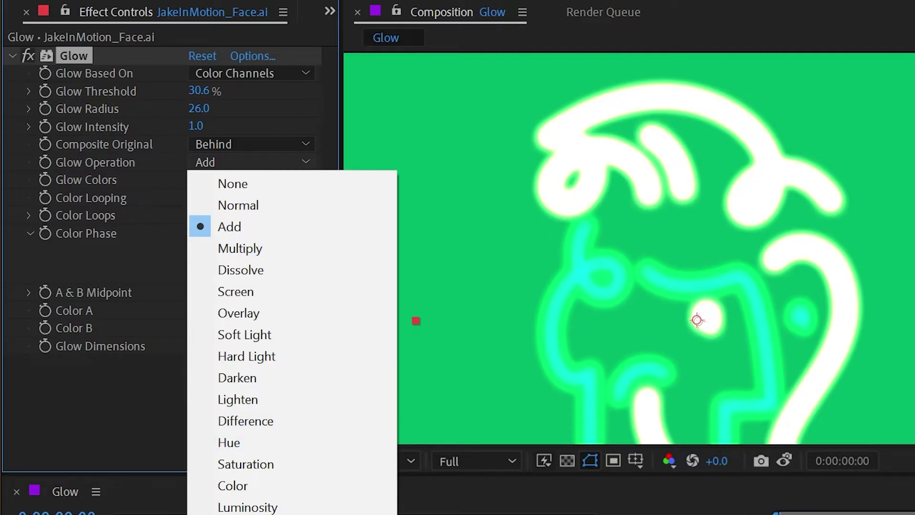
pyautogui.press('Escape')
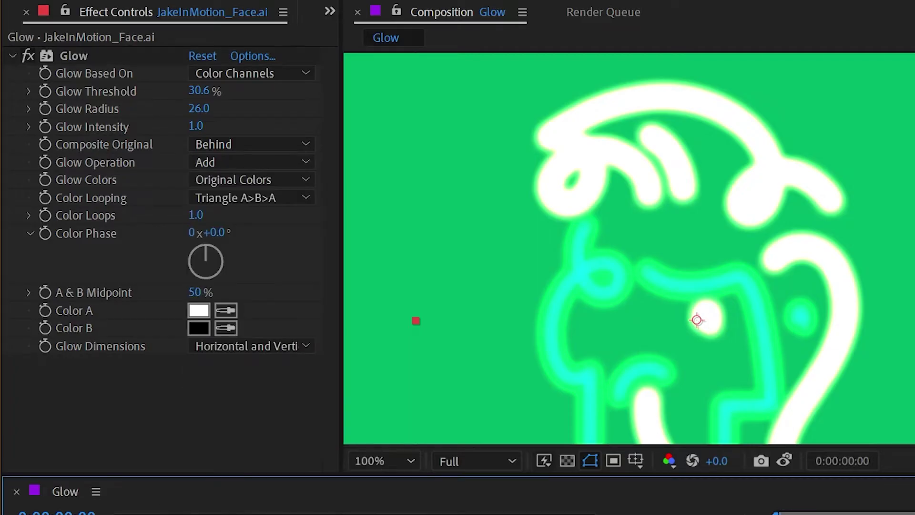
pyautogui.click(214, 160)
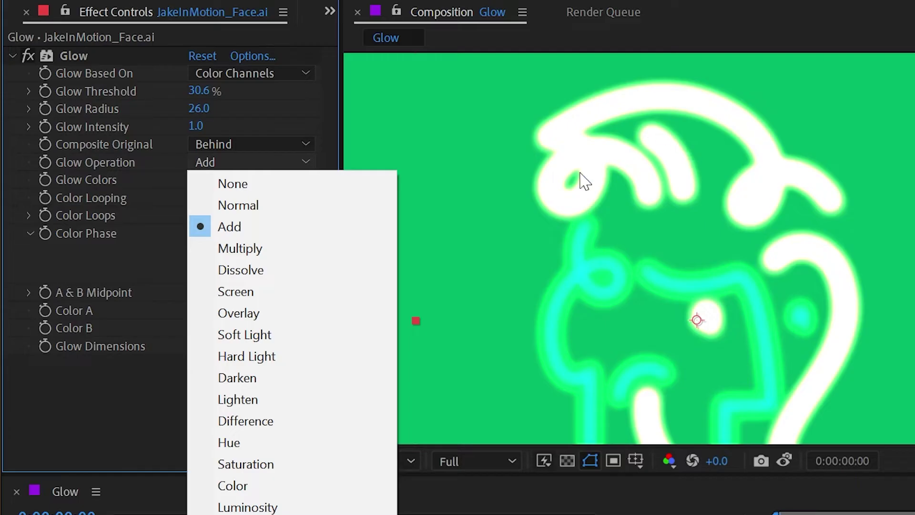
pyautogui.click(290, 292)
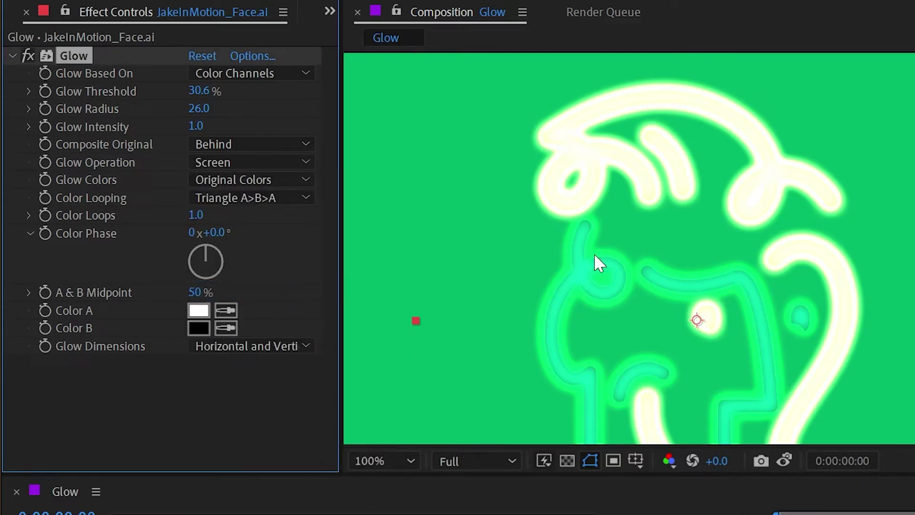
pyautogui.click(296, 162)
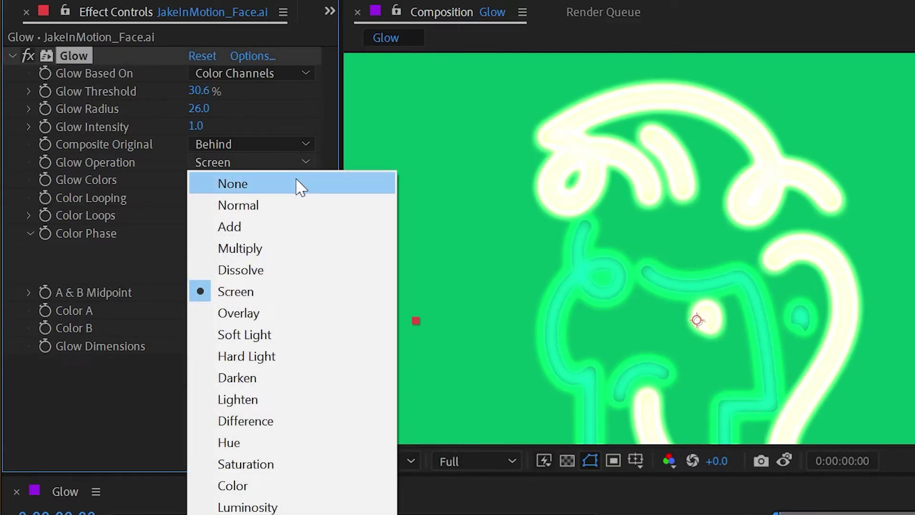
pyautogui.click(295, 177)
pyautogui.hotkey('ctrl', 'z')
pyautogui.click(284, 161)
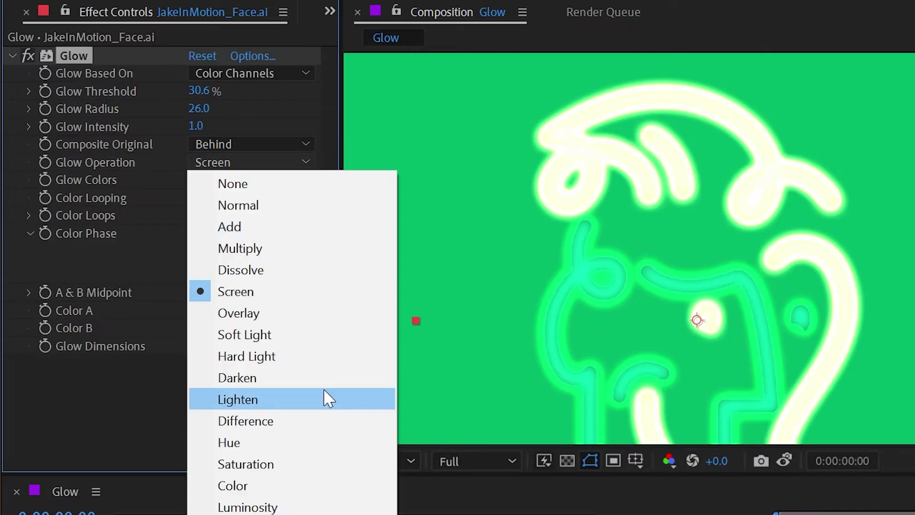
pyautogui.click(255, 228)
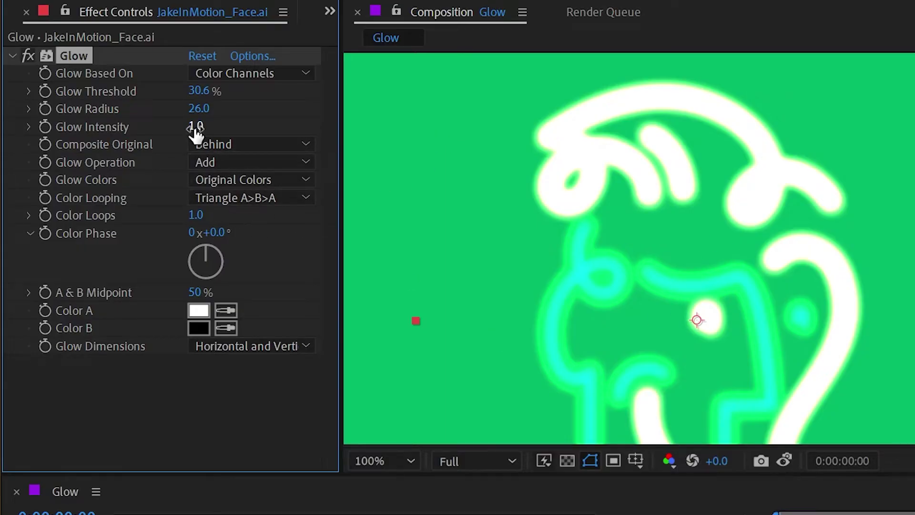
# Step: Lower Glow Intensity to 0.4 and switch Glow Colors to A & B Colors
pyautogui.moveTo(195, 131); pyautogui.dragTo(97, 127)
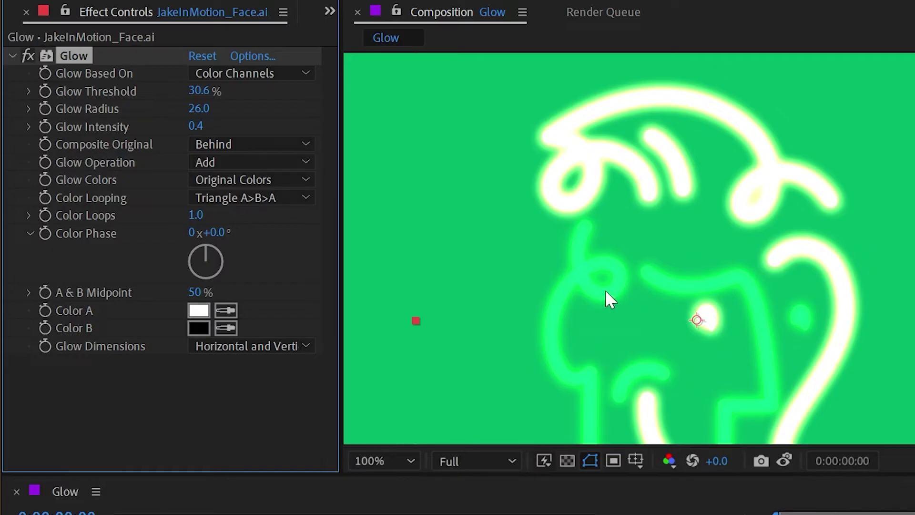
pyautogui.click(224, 180)
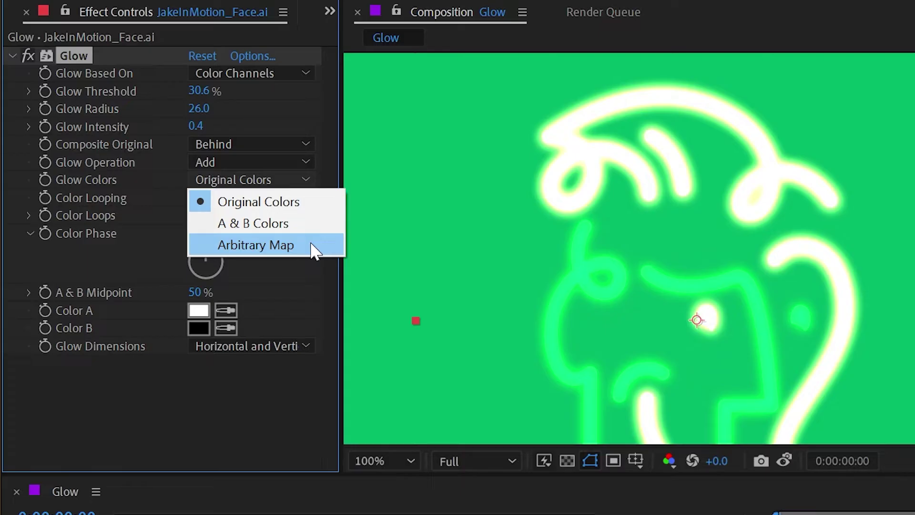
pyautogui.click(267, 223)
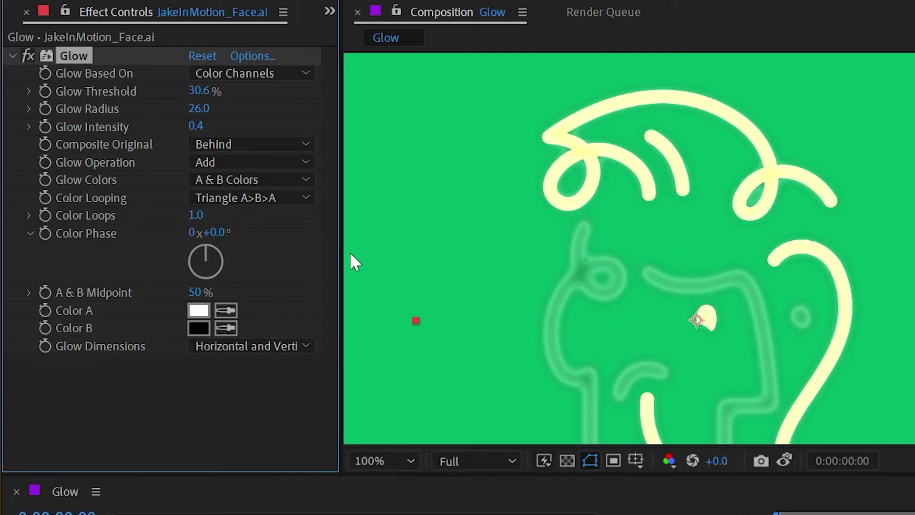
# Step: Set glow Color A to bright cyan and Color B to vivid magenta
pyautogui.click(208, 312)
pyautogui.click(351, 240)
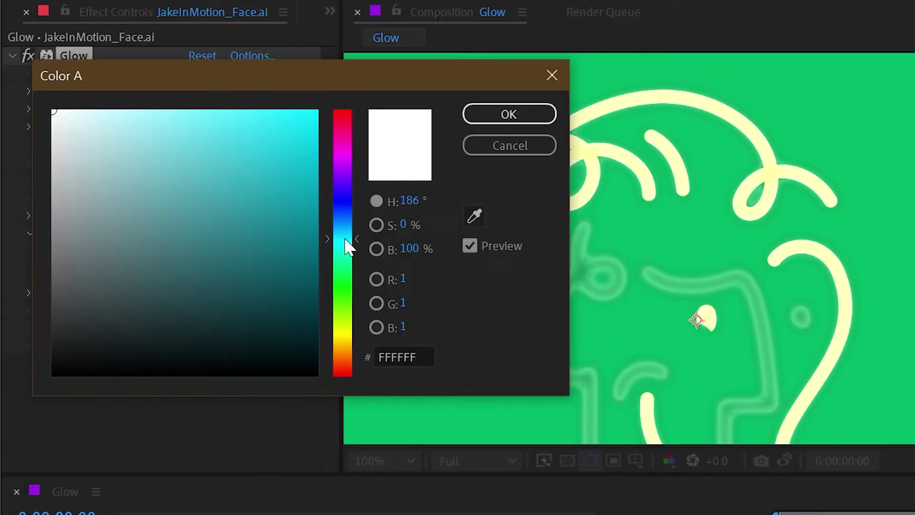
pyautogui.moveTo(293, 214); pyautogui.dragTo(428, 70)
pyautogui.click(514, 119)
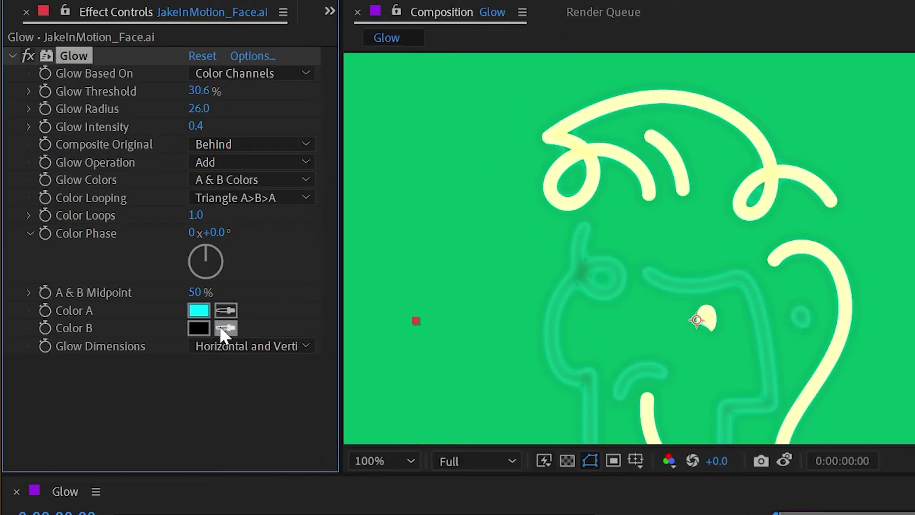
pyautogui.click(198, 327)
pyautogui.moveTo(352, 200); pyautogui.dragTo(488, 93)
pyautogui.click(492, 106)
# Step: Raise Glow Intensity back to 1.0, try Glow Operation None, then undo back to Add
pyautogui.moveTo(196, 126); pyautogui.dragTo(213, 106)
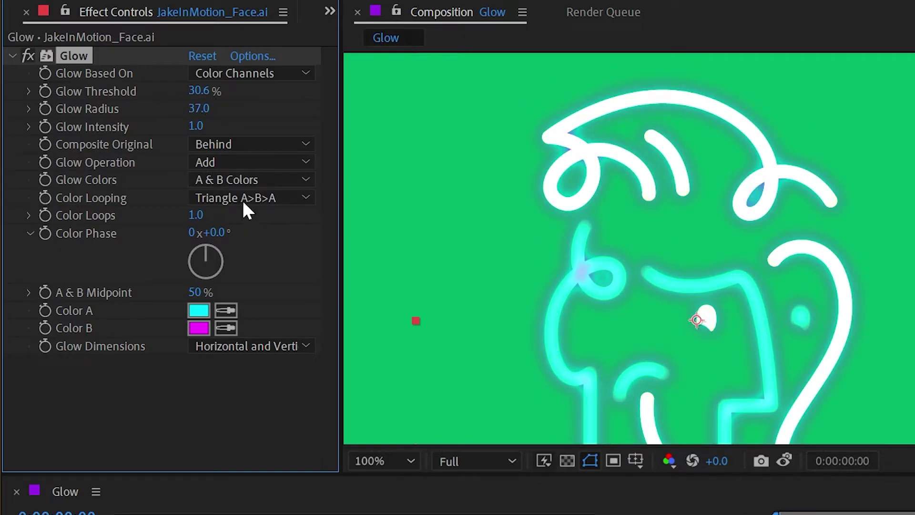
pyautogui.click(195, 162)
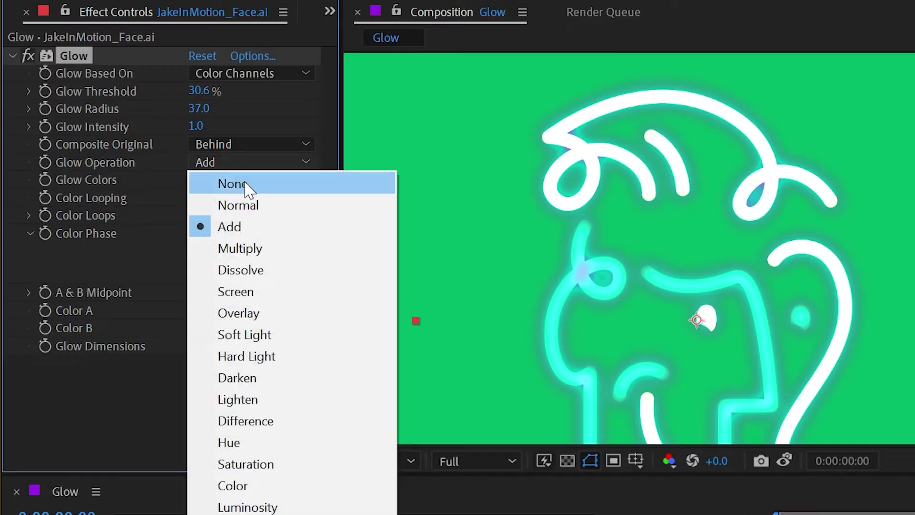
pyautogui.click(244, 185)
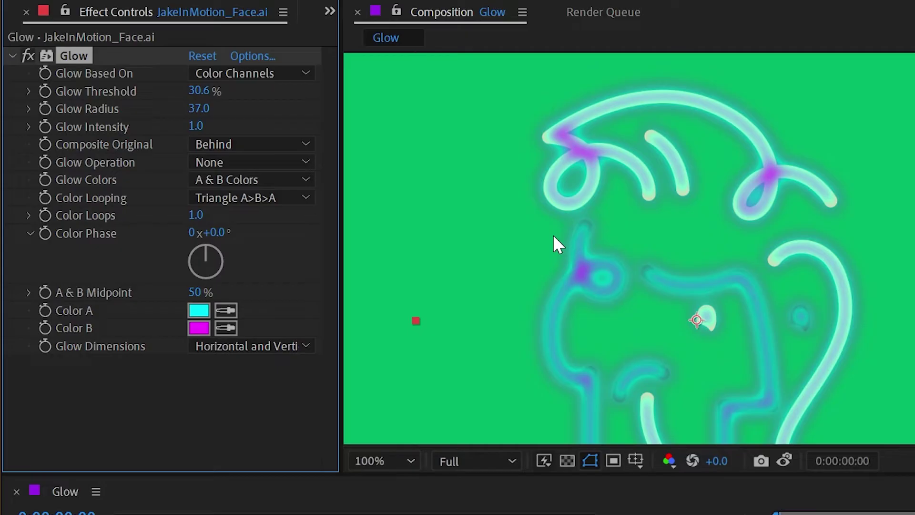
pyautogui.hotkey('ctrl', 'z')
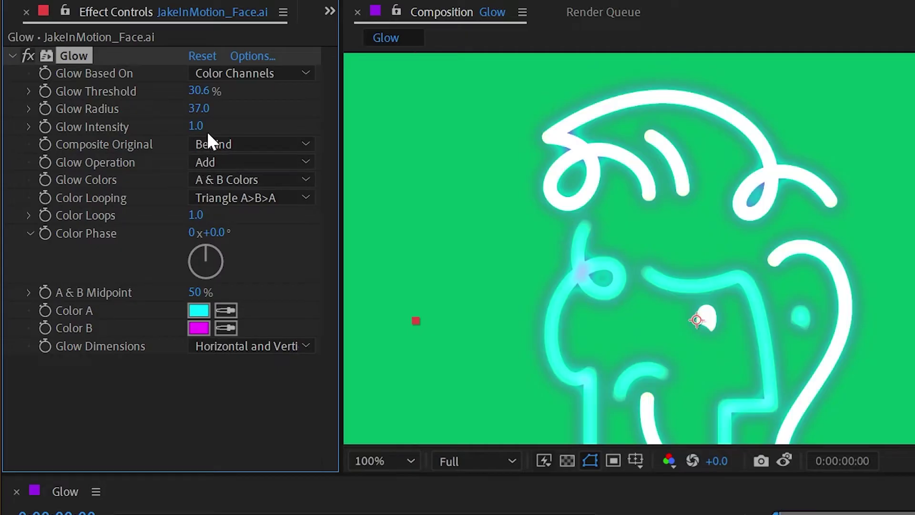
# Step: Make glow Color B yellow and Color A a pale yellow tint
pyautogui.click(199, 327)
pyautogui.moveTo(342, 154); pyautogui.dragTo(343, 334)
pyautogui.click(478, 117)
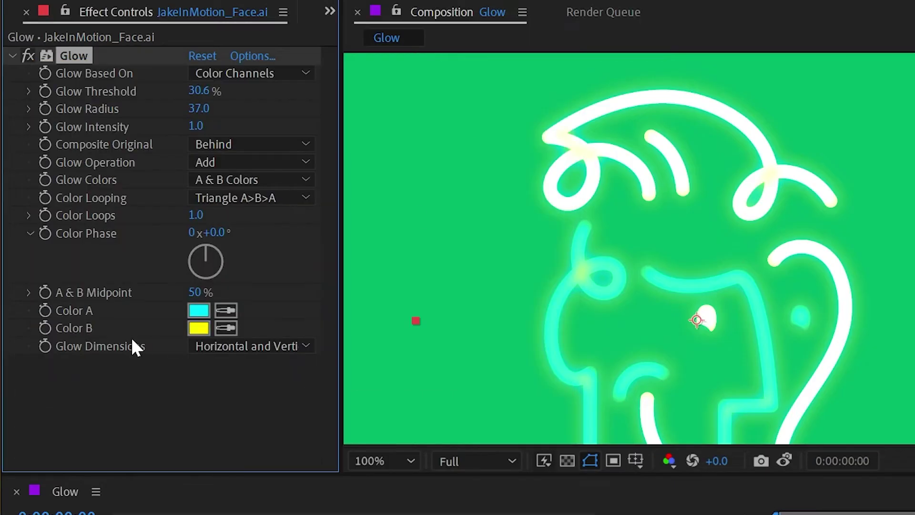
pyautogui.click(198, 310)
pyautogui.click(103, 110)
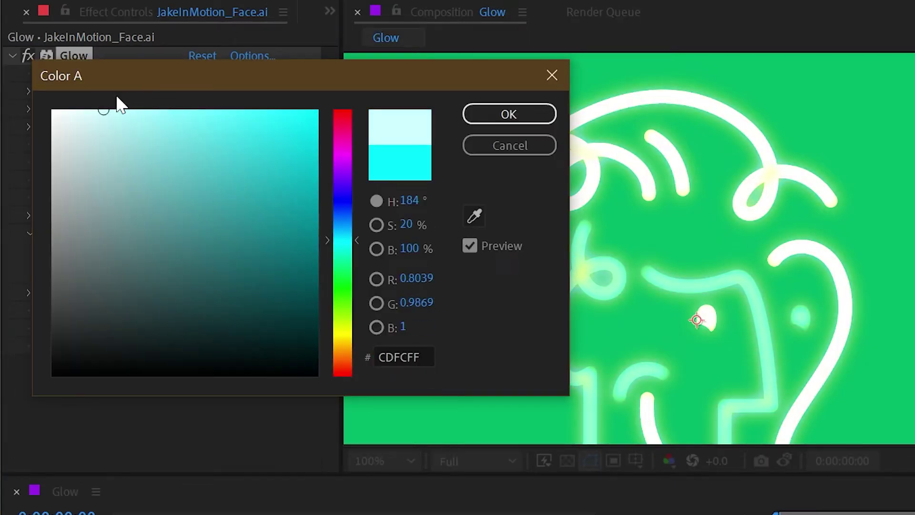
pyautogui.moveTo(336, 291); pyautogui.dragTo(343, 339)
pyautogui.click(507, 116)
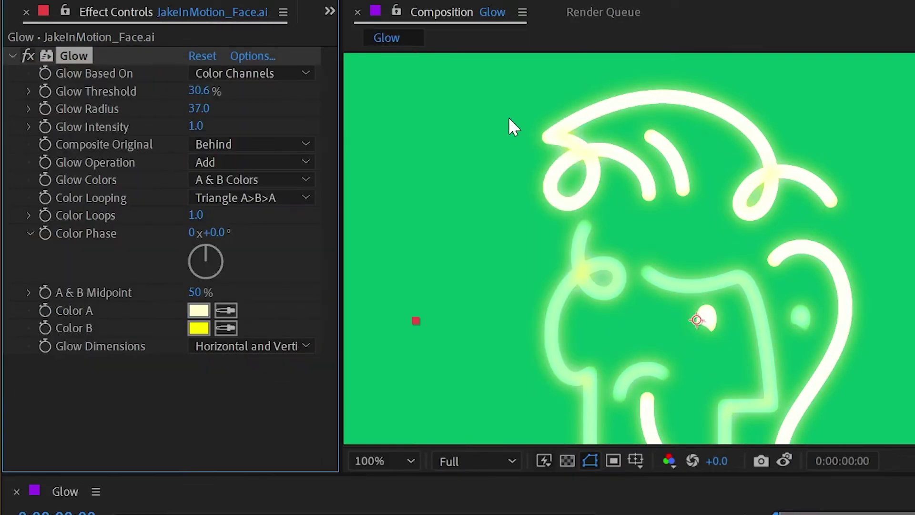
# Step: Reduce the face's Glow Radius to 21
pyautogui.moveTo(645, 258)
pyautogui.mouseDown()
pyautogui.moveTo(729, 167)
pyautogui.moveTo(618, 188)
pyautogui.mouseUp()
pyautogui.moveTo(189, 101); pyautogui.dragTo(154, 101)
pyautogui.moveTo(703, 159); pyautogui.dragTo(716, 197)
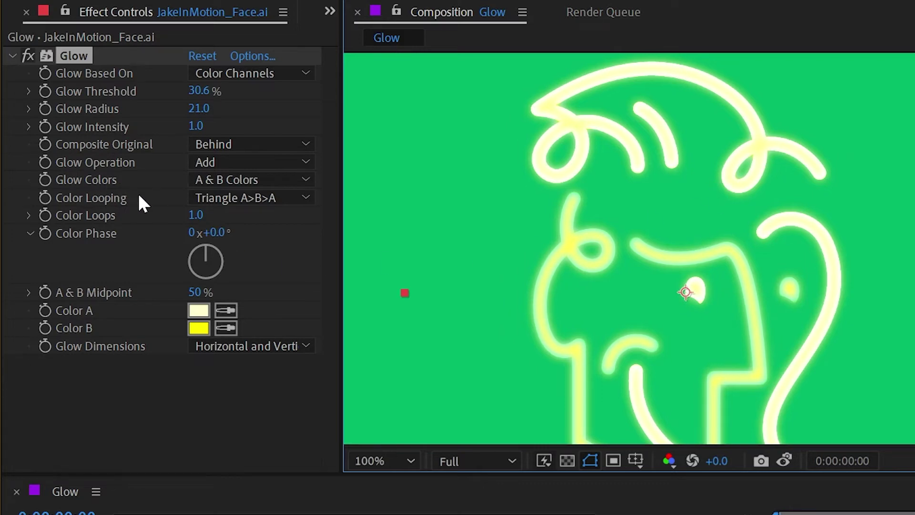
pyautogui.click(167, 196)
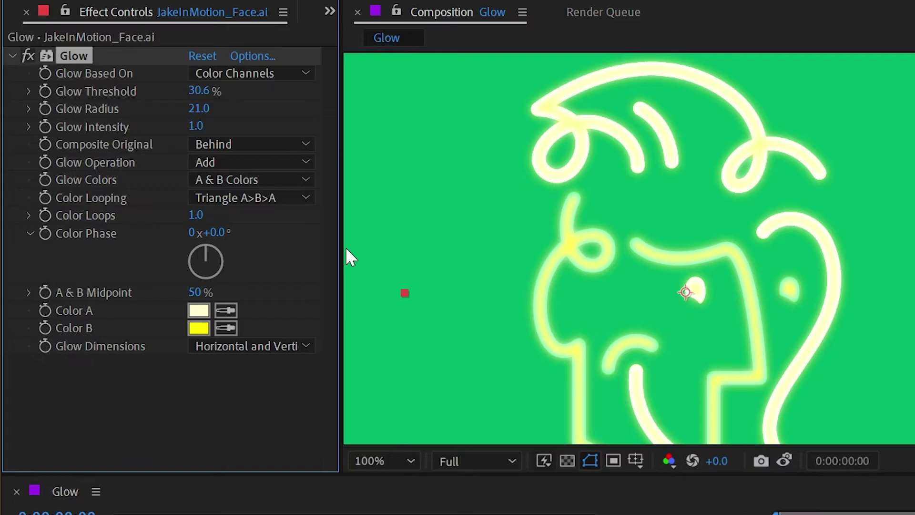
# Step: Try Sawtooth A>B color looping and change Color B to magenta
pyautogui.click(264, 198)
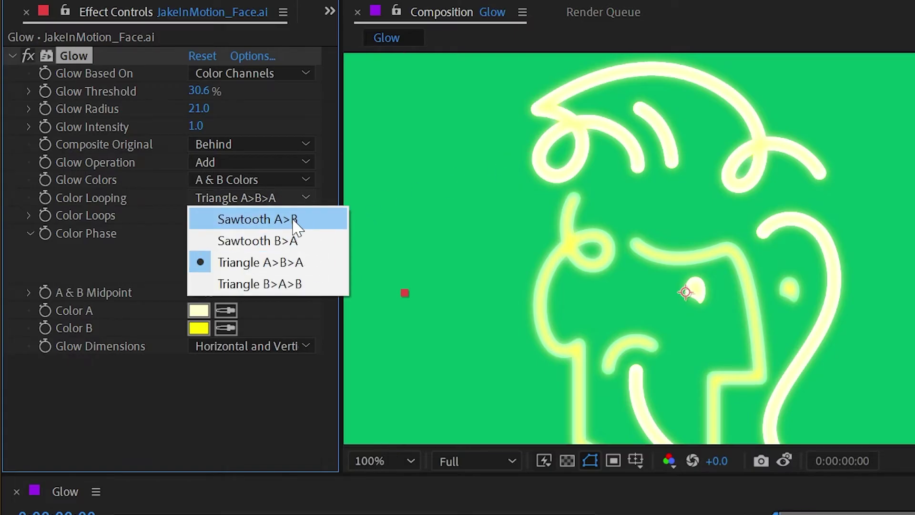
pyautogui.click(257, 219)
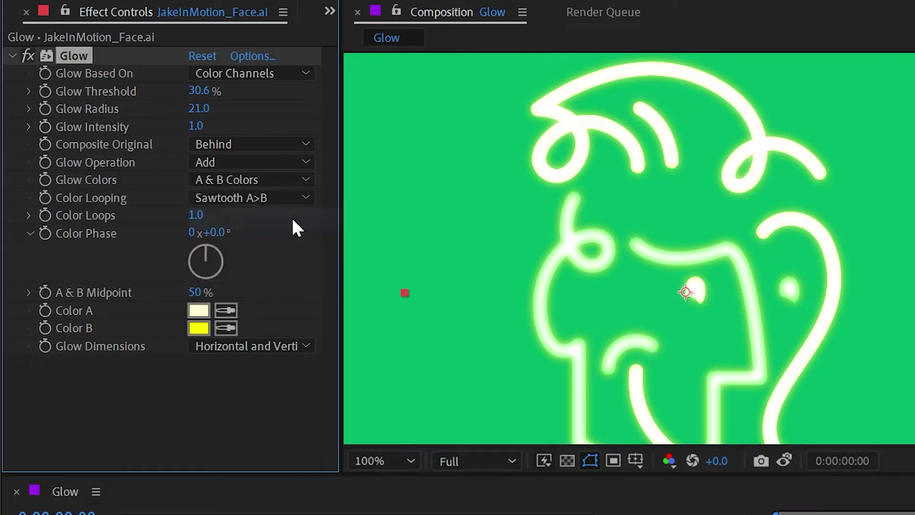
pyautogui.click(199, 327)
pyautogui.moveTo(320, 287); pyautogui.dragTo(344, 152)
pyautogui.click(505, 115)
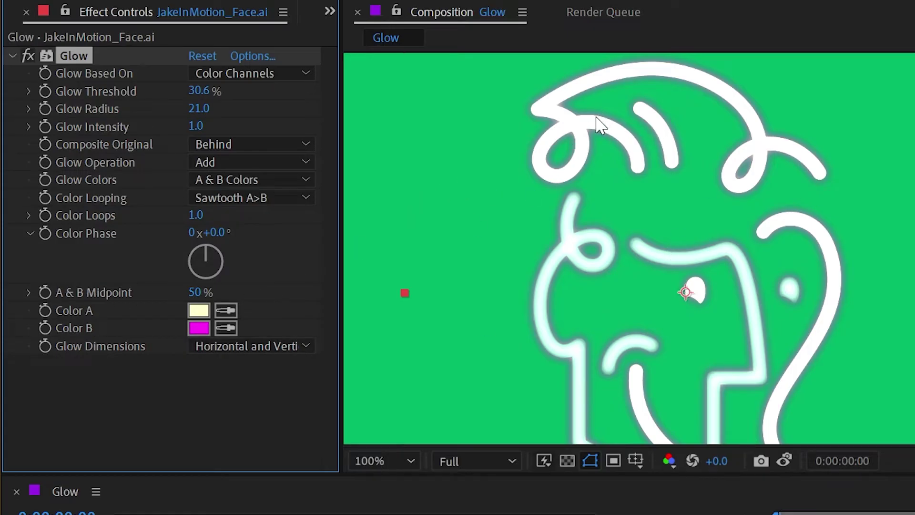
# Step: Switch Color Looping to Sawtooth B>A, then to Triangle B>A>B
pyautogui.click(279, 197)
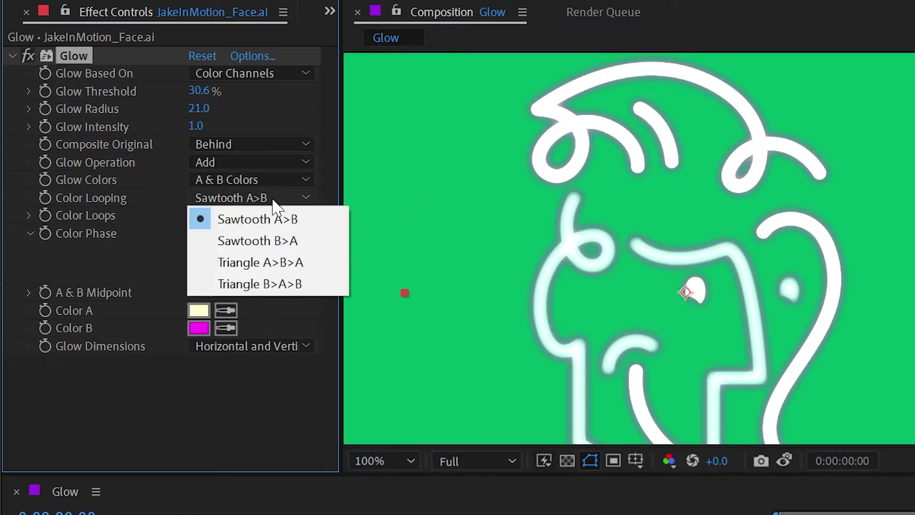
pyautogui.click(300, 242)
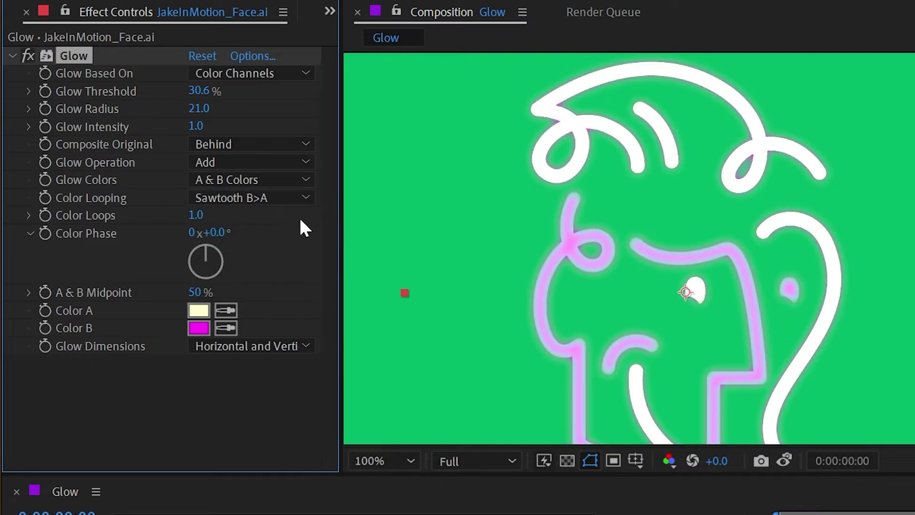
pyautogui.click(275, 207)
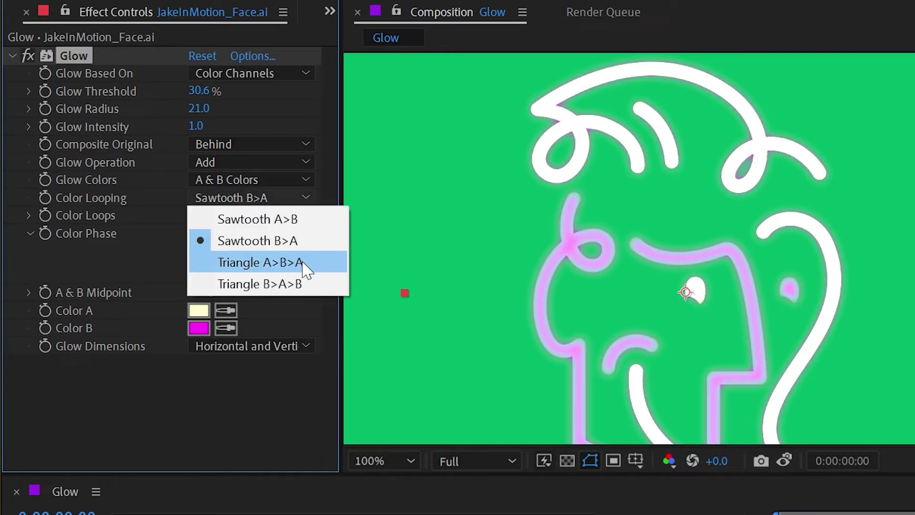
pyautogui.click(316, 284)
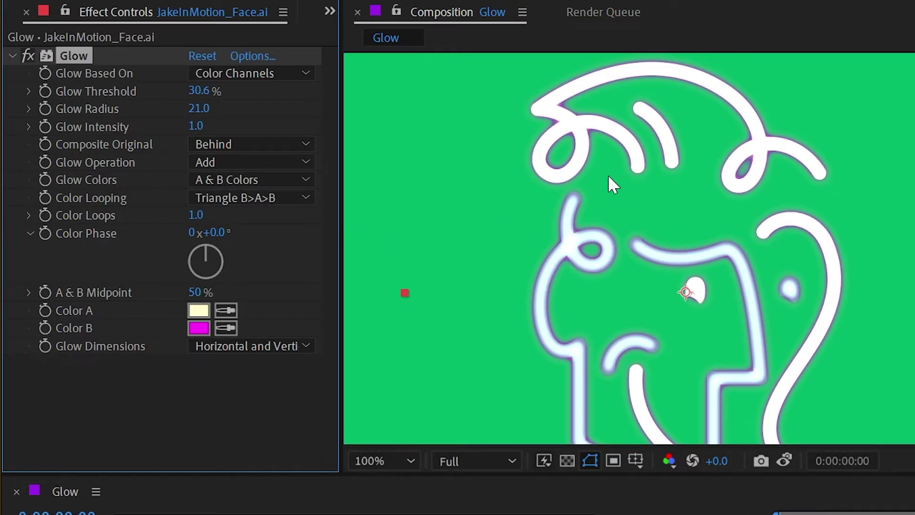
# Step: Reset Color Looping to Triangle A>B>A and set Color B to golden yellow FFC200
pyautogui.rightClick(102, 199)
pyautogui.click(198, 373)
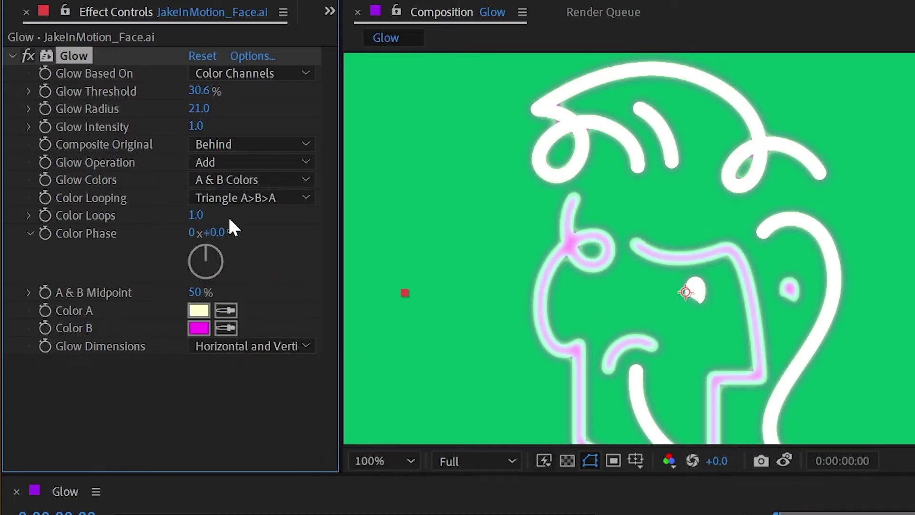
pyautogui.click(201, 331)
pyautogui.click(344, 343)
pyautogui.click(306, 167)
pyautogui.moveTo(306, 167); pyautogui.dragTo(324, 107)
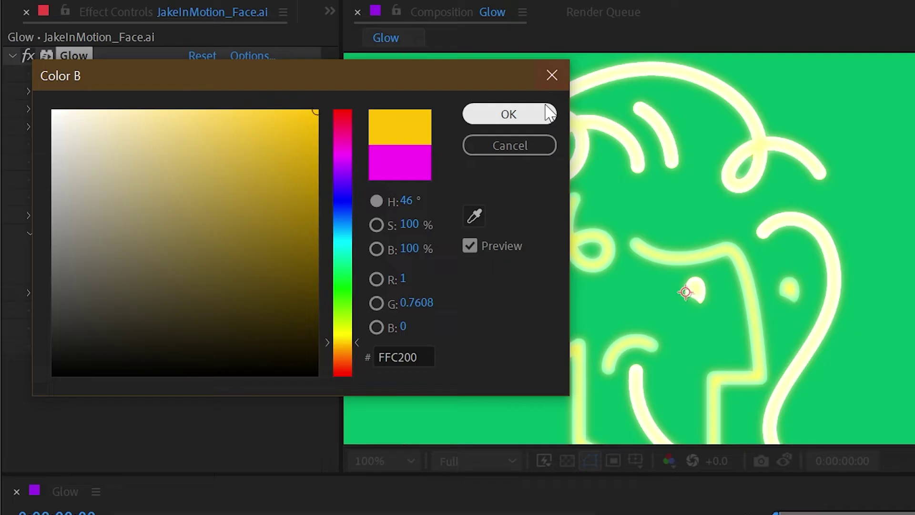
pyautogui.click(509, 115)
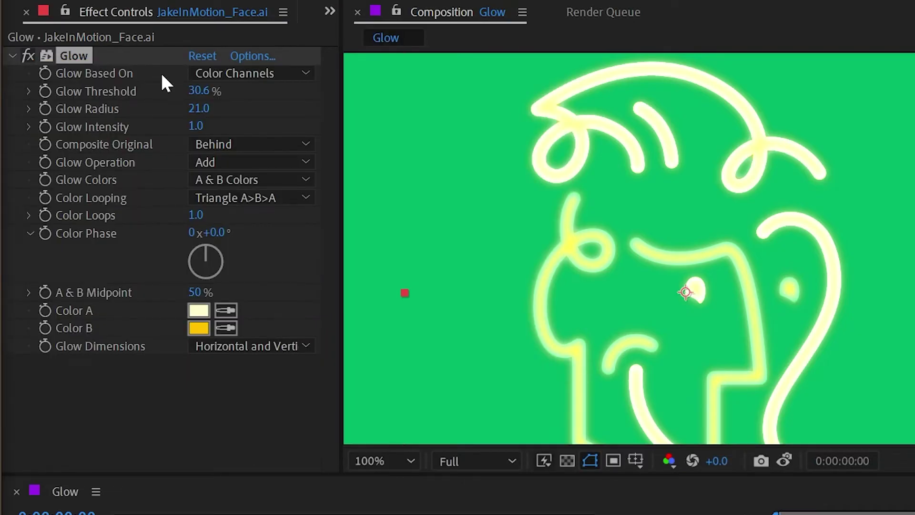
# Step: Create a new black solid layer and send it behind the face artwork
pyautogui.click(152, 1)
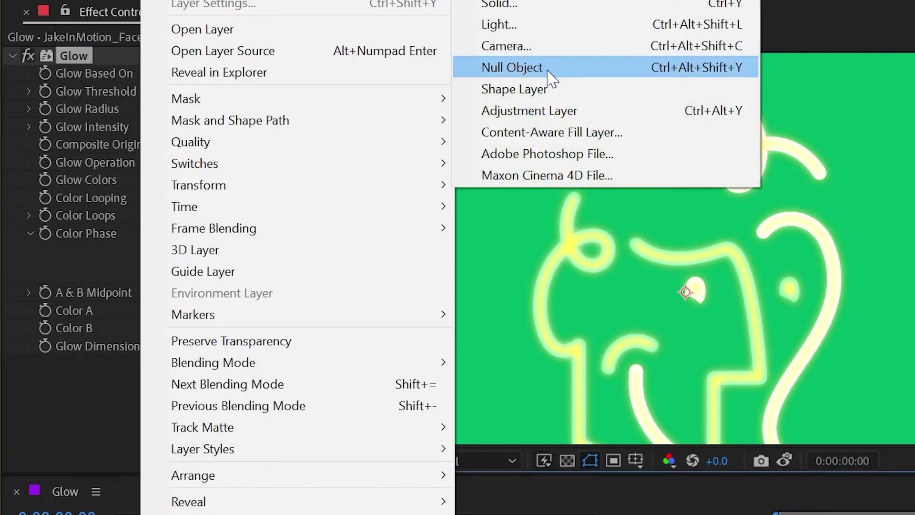
pyautogui.click(523, 5)
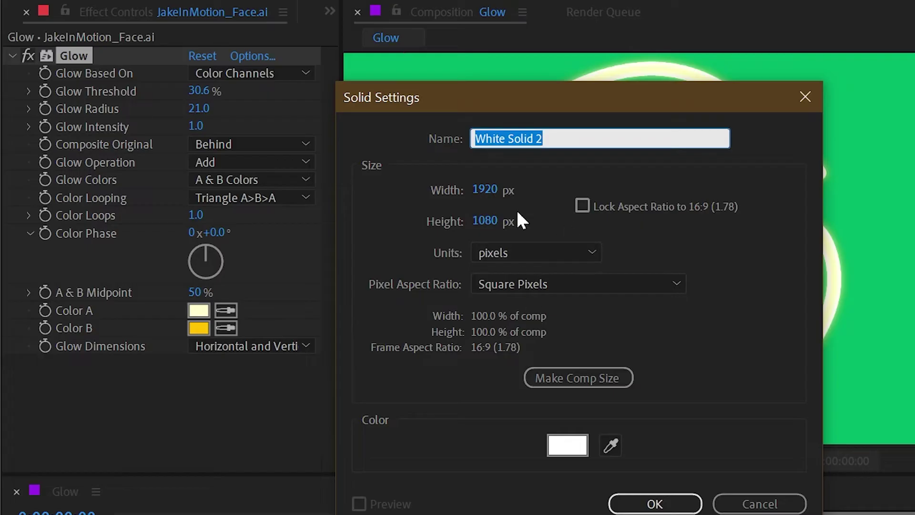
pyautogui.click(569, 453)
pyautogui.moveTo(259, 286); pyautogui.dragTo(176, 377)
pyautogui.click(510, 117)
pyautogui.press('Return')
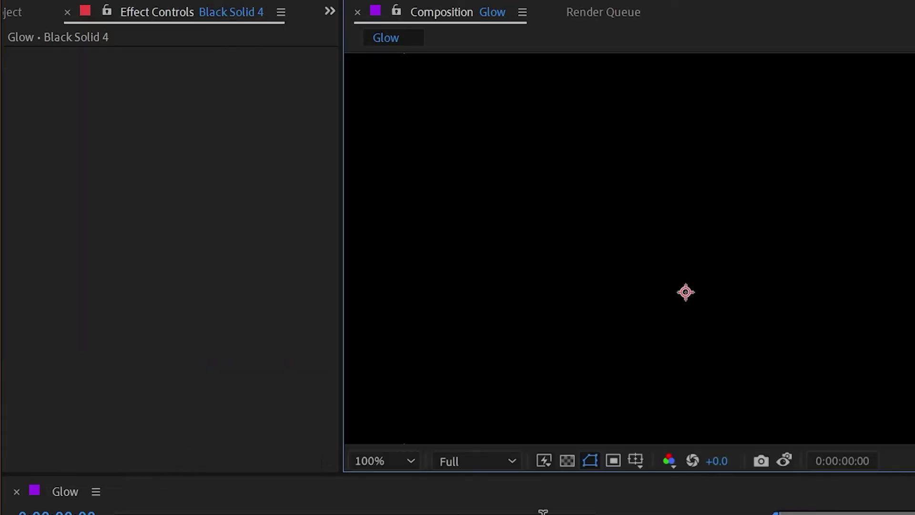
pyautogui.click(704, 505)
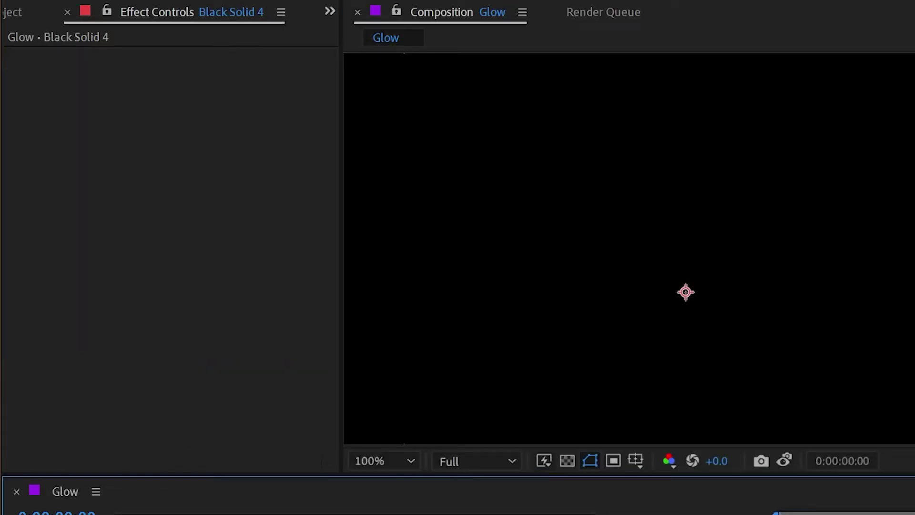
pyautogui.hotkey('ctrl', 'shift', '[')
# Step: Set the face's glow Color A to cyan (50EEFF) and Color B to pale pink
pyautogui.click(652, 186)
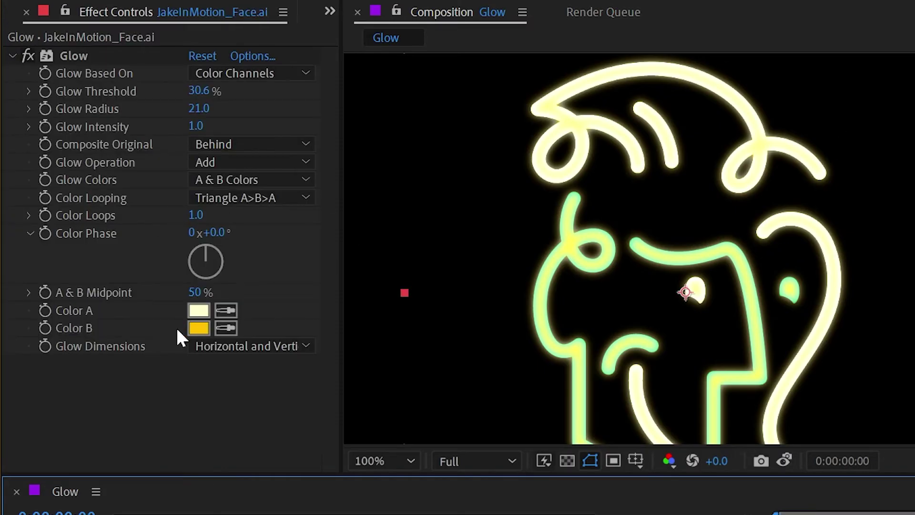
pyautogui.click(197, 313)
pyautogui.moveTo(342, 334); pyautogui.dragTo(343, 239)
pyautogui.moveTo(304, 208); pyautogui.dragTo(277, 100)
pyautogui.click(508, 114)
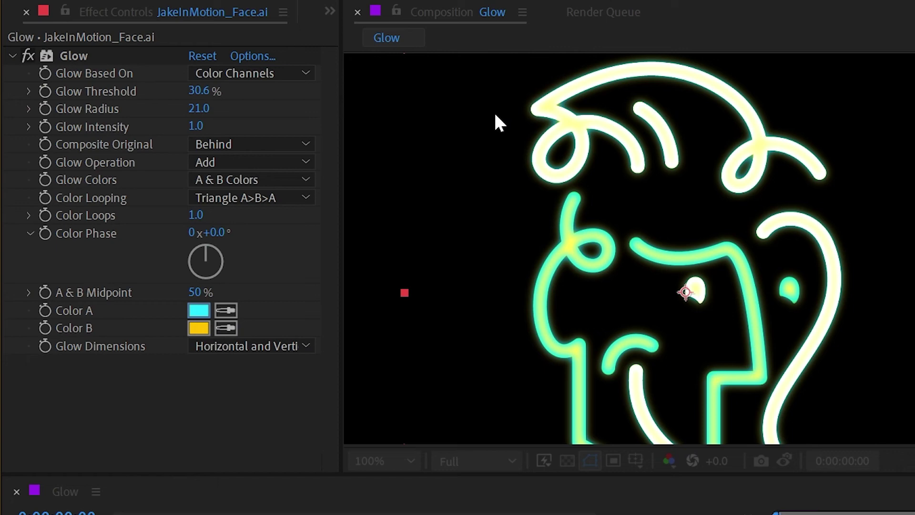
pyautogui.click(198, 328)
pyautogui.moveTo(225, 153); pyautogui.dragTo(97, 110)
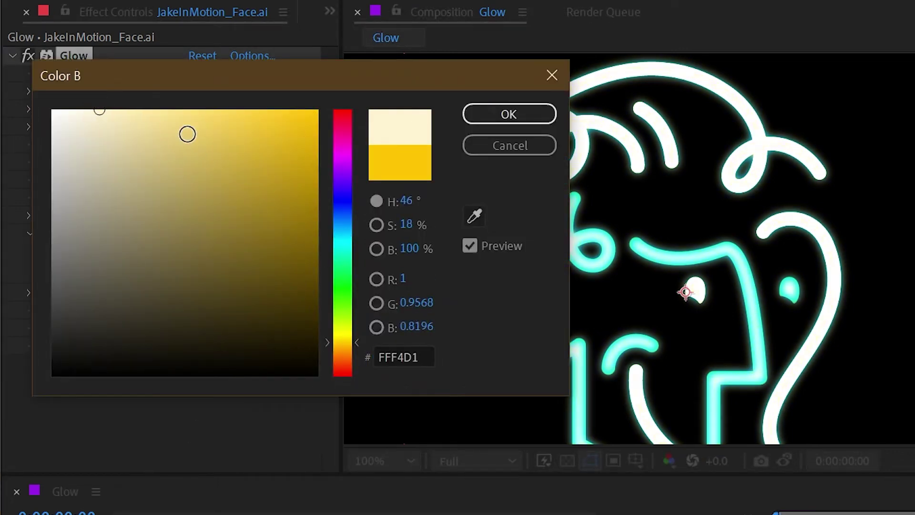
pyautogui.moveTo(342, 181); pyautogui.dragTo(345, 143)
pyautogui.click(539, 114)
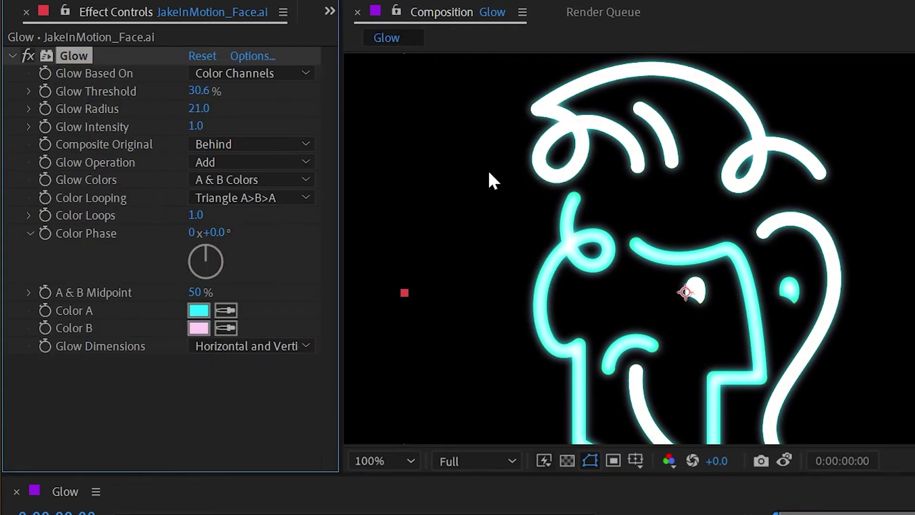
# Step: Widen the face's Glow Radius to 70
pyautogui.moveTo(215, 111); pyautogui.dragTo(244, 115)
pyautogui.scroll(1, 573, 173)
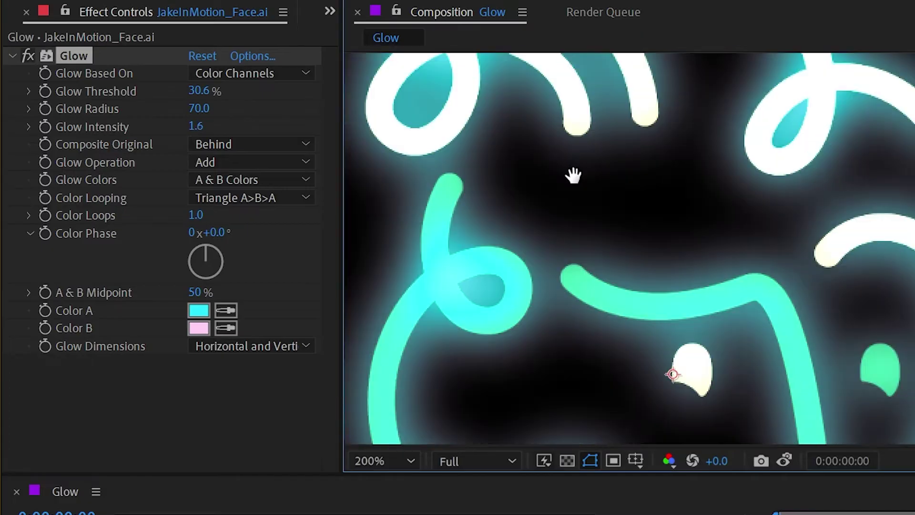
pyautogui.moveTo(574, 174); pyautogui.dragTo(717, 305)
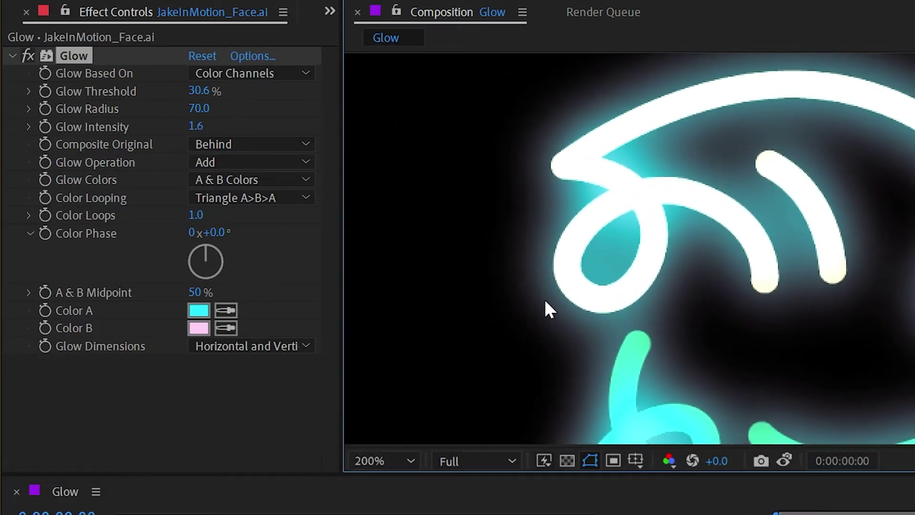
# Step: Change the glow's Color B to a saturated hot pink
pyautogui.click(219, 141)
pyautogui.click(177, 116)
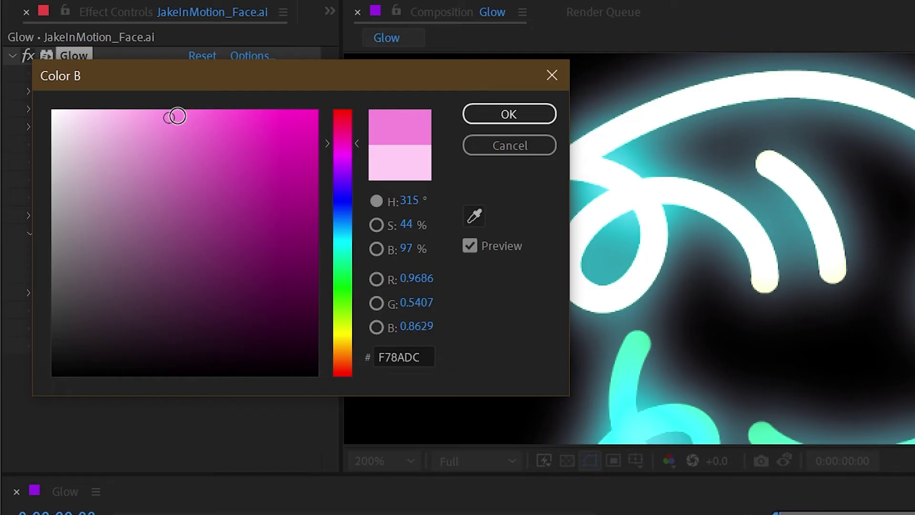
pyautogui.moveTo(177, 116)
pyautogui.mouseDown()
pyautogui.moveTo(267, 102)
pyautogui.moveTo(203, 88)
pyautogui.moveTo(211, 110)
pyautogui.mouseUp()
pyautogui.click(496, 120)
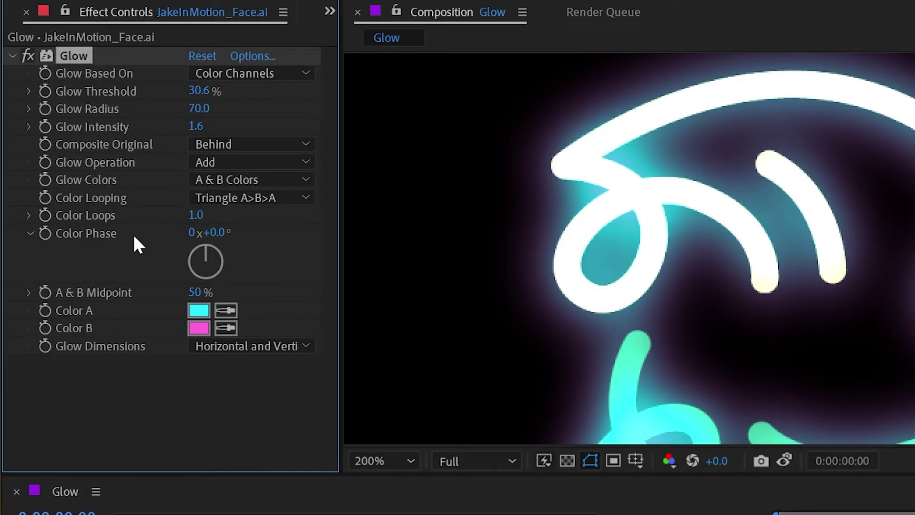
# Step: Adjust Color Phase, passing through 180°, until it settles at 1x+262°
pyautogui.moveTo(224, 233); pyautogui.dragTo(333, 231)
pyautogui.click(219, 232)
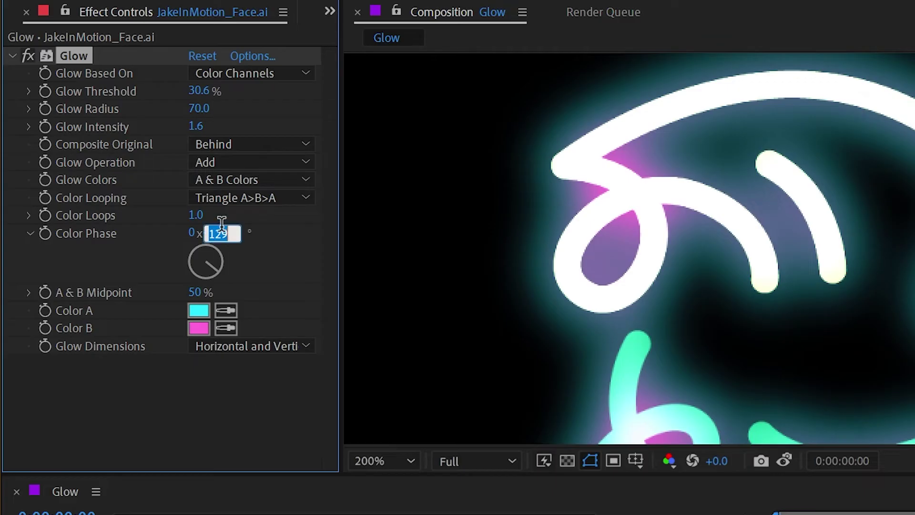
pyautogui.write('180')
pyautogui.press('Return')
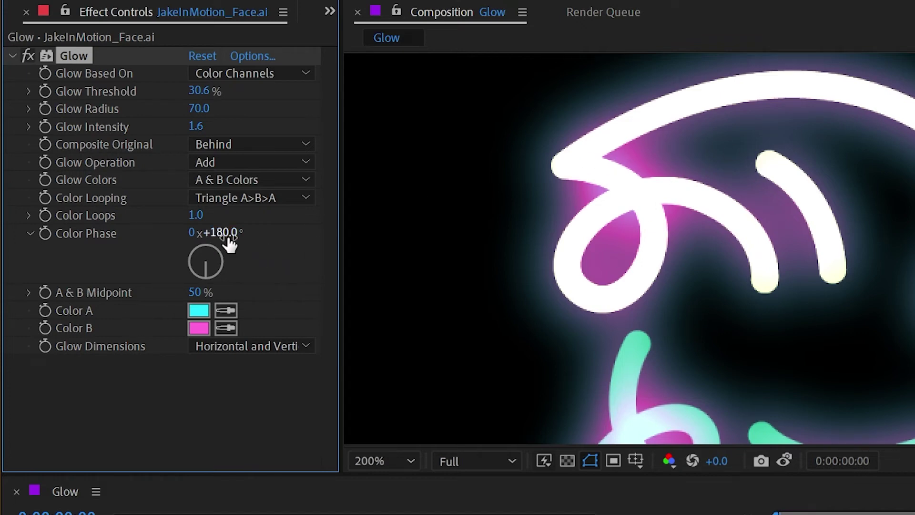
pyautogui.moveTo(230, 244); pyautogui.dragTo(612, 158)
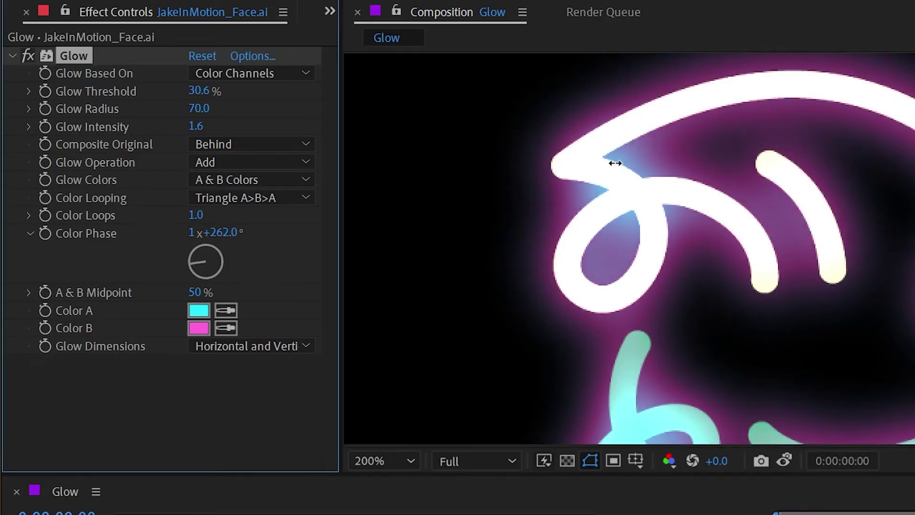
pyautogui.click(198, 233)
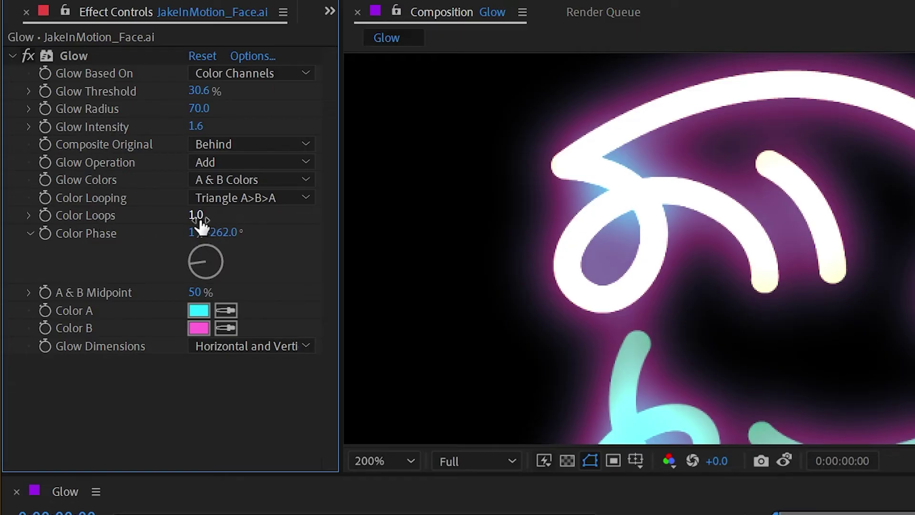
# Step: Try 2 and higher Color Loops with various Color Phase angles
pyautogui.click(197, 216)
pyautogui.write('2')
pyautogui.press('Return')
pyautogui.moveTo(229, 240); pyautogui.dragTo(275, 227)
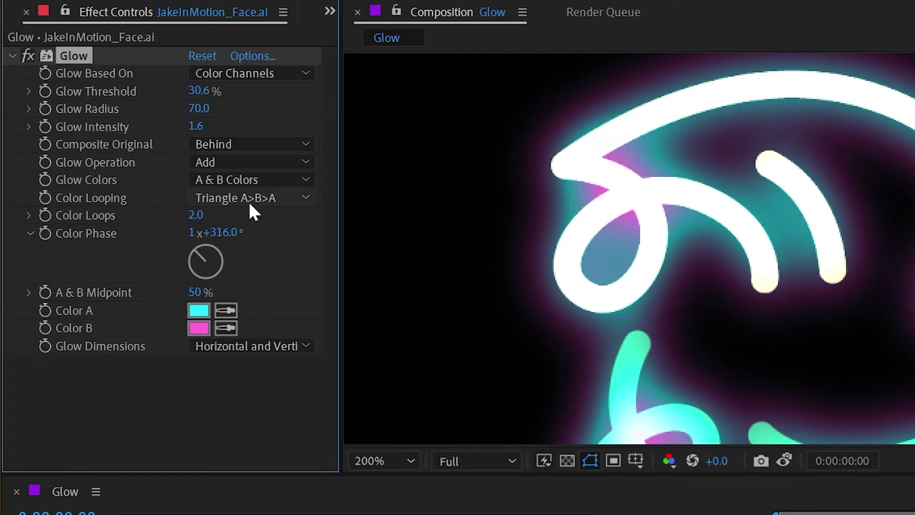
pyautogui.moveTo(198, 215); pyautogui.dragTo(562, 196)
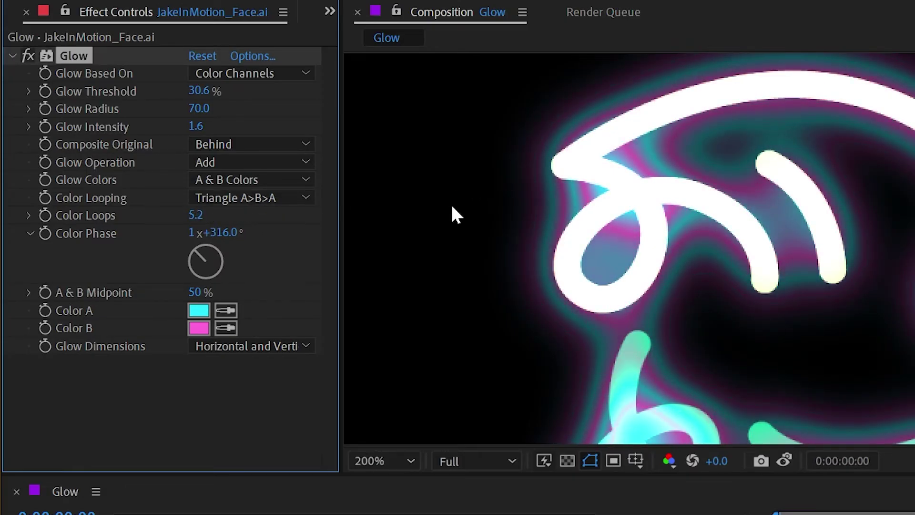
pyautogui.moveTo(227, 233); pyautogui.dragTo(439, 218)
pyautogui.scroll(-2, 739, 282)
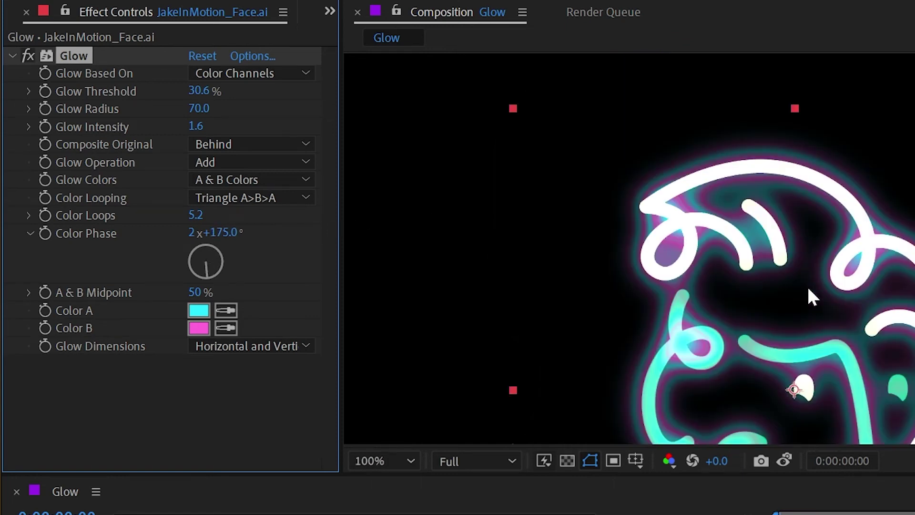
pyautogui.scroll(2, 762, 281)
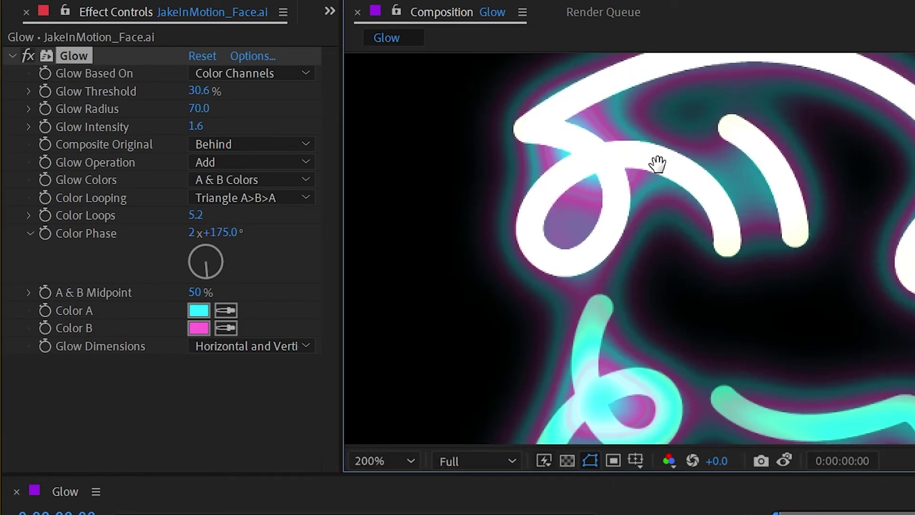
pyautogui.moveTo(657, 164); pyautogui.dragTo(663, 233)
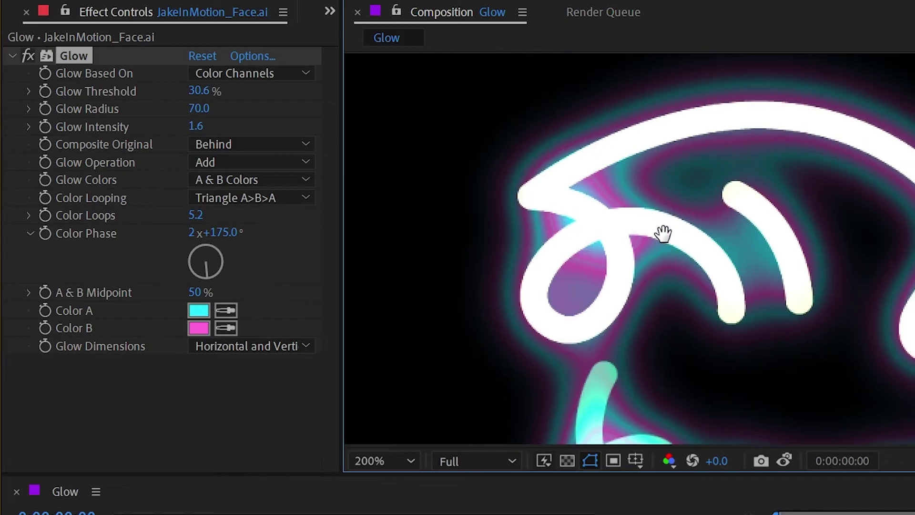
# Step: Try Sawtooth A>B colour looping, then go back to Triangle A>B>A
pyautogui.click(233, 198)
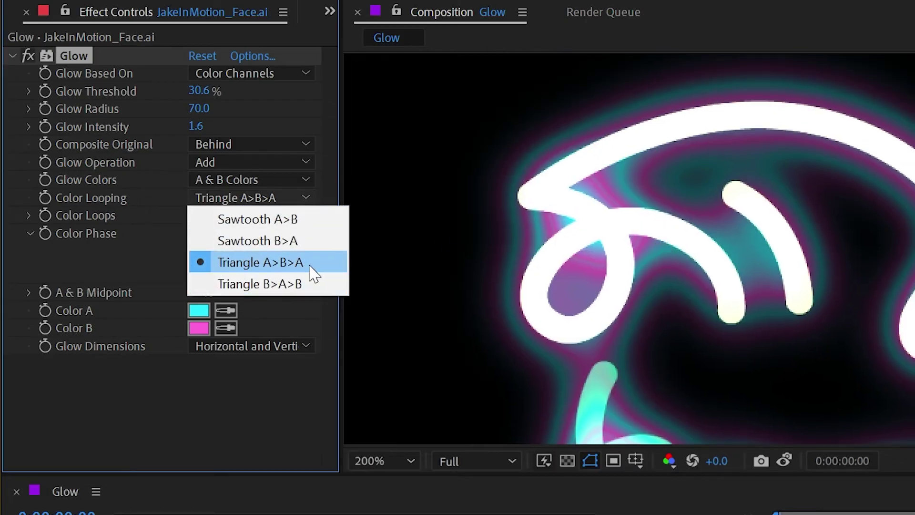
pyautogui.click(233, 220)
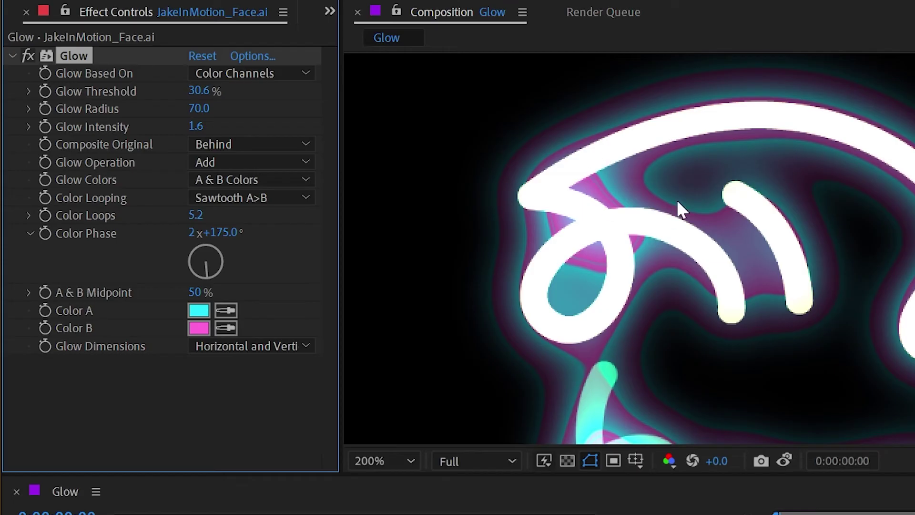
pyautogui.click(253, 198)
pyautogui.click(238, 230)
# Step: Reset to 1 Color Loop and 0x+0° phase, then try different A & B Midpoint values
pyautogui.click(207, 215)
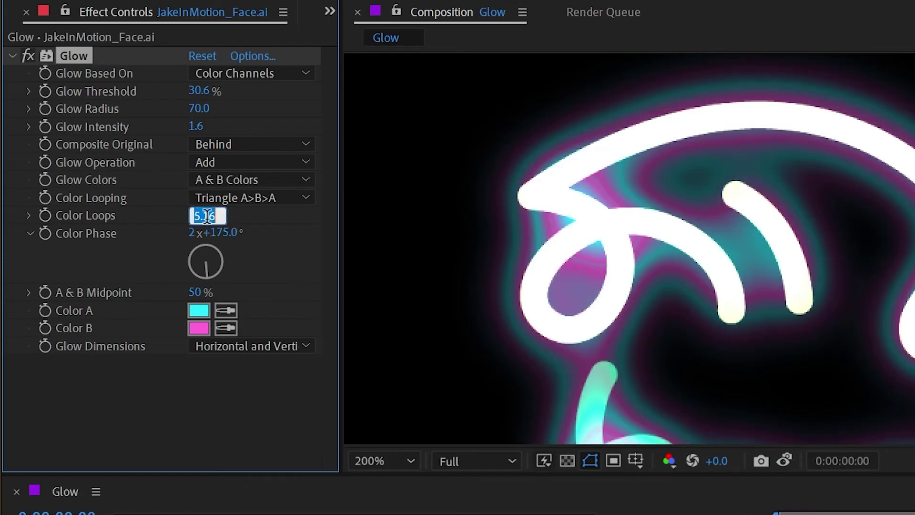
pyautogui.write('1')
pyautogui.press('Tab')
pyautogui.write('0')
pyautogui.press('Tab')
pyautogui.write('0')
pyautogui.press('Return')
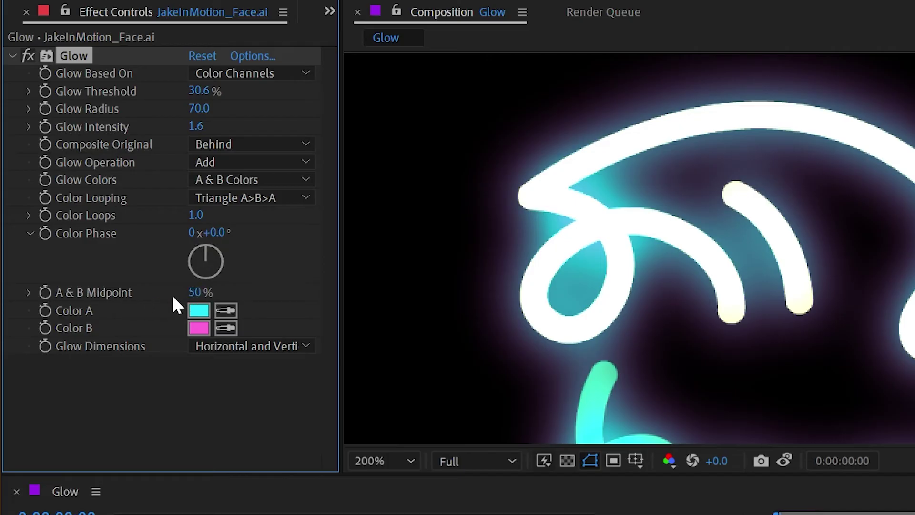
pyautogui.moveTo(207, 296)
pyautogui.mouseDown()
pyautogui.moveTo(106, 288)
pyautogui.moveTo(468, 290)
pyautogui.moveTo(195, 296)
pyautogui.mouseUp()
pyautogui.moveTo(72, 295); pyautogui.dragTo(367, 269)
pyautogui.click(237, 348)
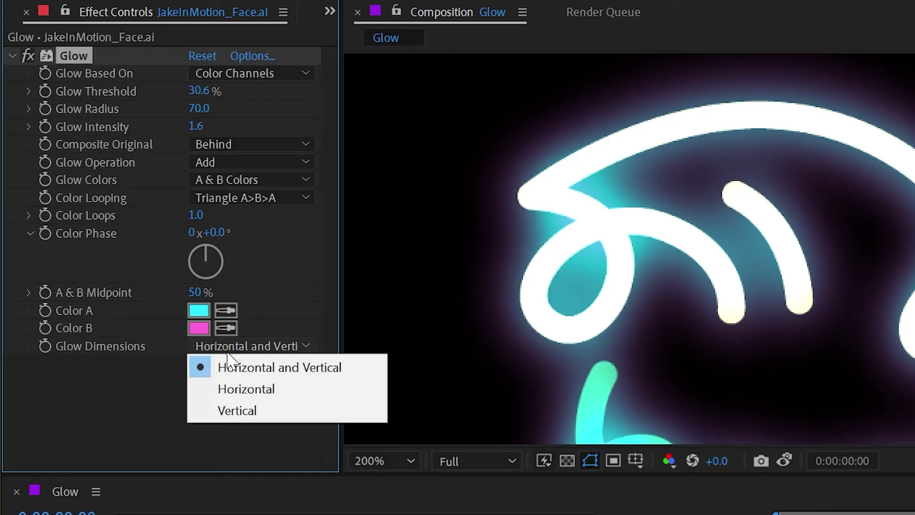
pyautogui.click(252, 390)
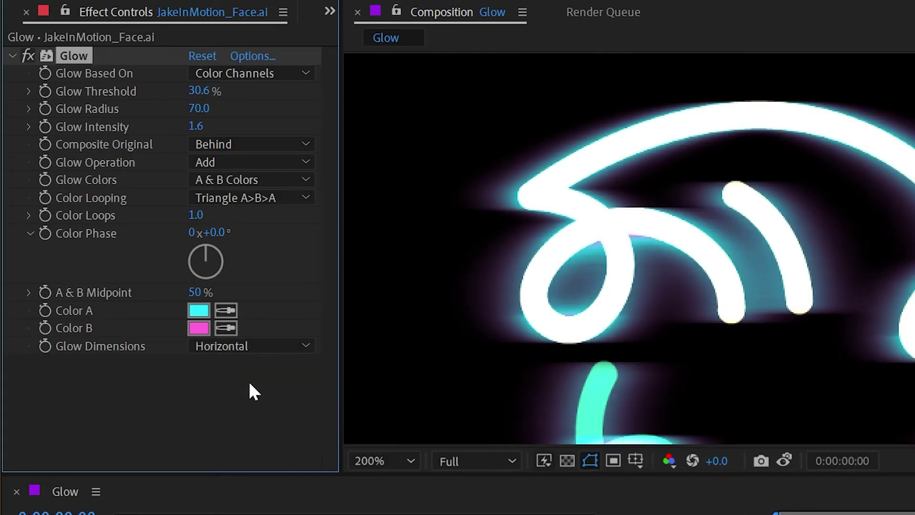
pyautogui.click(227, 346)
pyautogui.click(238, 411)
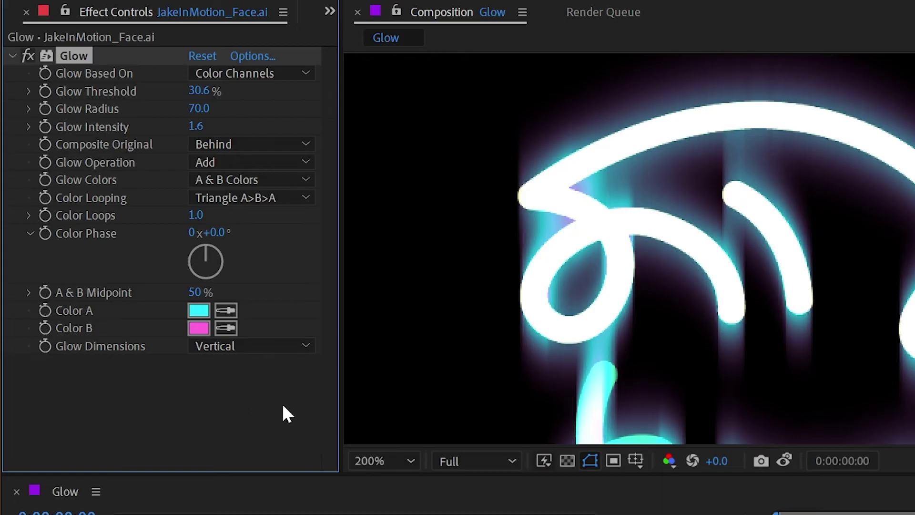
pyautogui.scroll(-3, 672, 255)
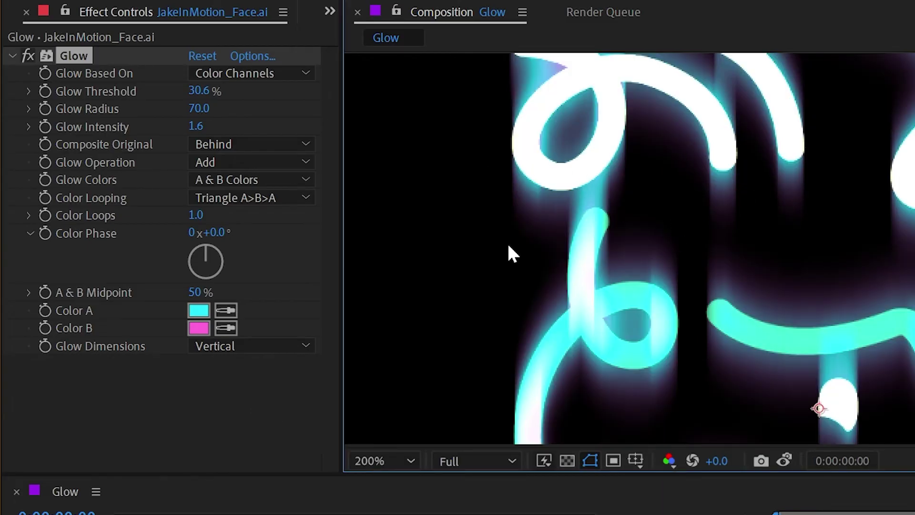
pyautogui.hotkey('ctrl', 'd')
pyautogui.scroll(-5, 271, 410)
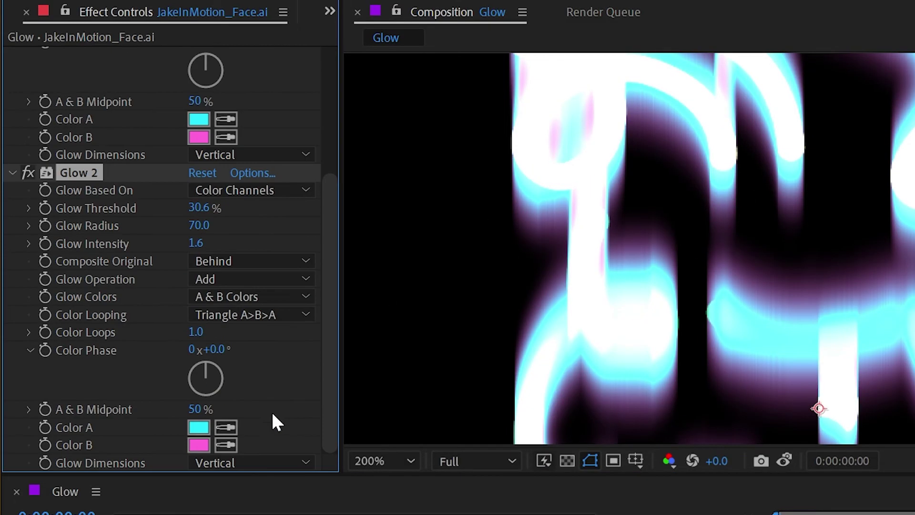
pyautogui.click(222, 462)
pyautogui.click(239, 504)
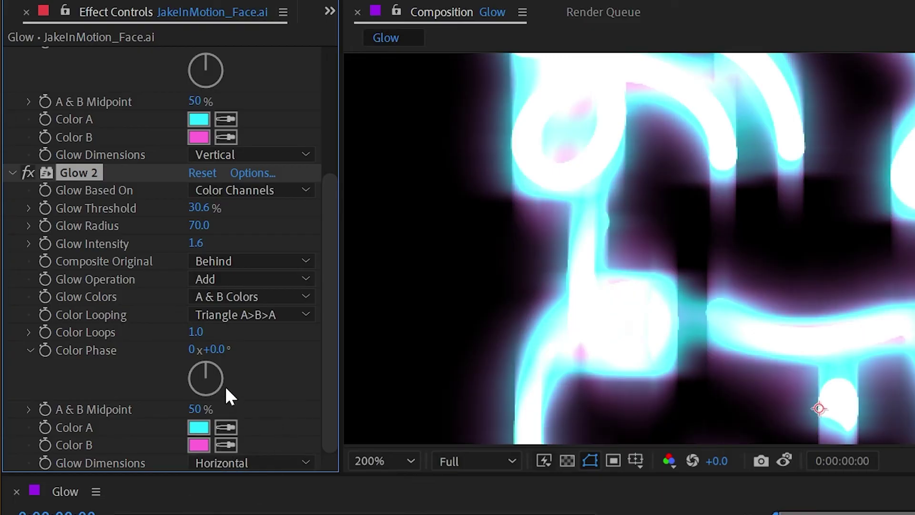
pyautogui.moveTo(201, 234); pyautogui.dragTo(272, 224)
pyautogui.scroll(-2, 739, 188)
pyautogui.moveTo(739, 188); pyautogui.dragTo(702, 130)
pyautogui.click(76, 173)
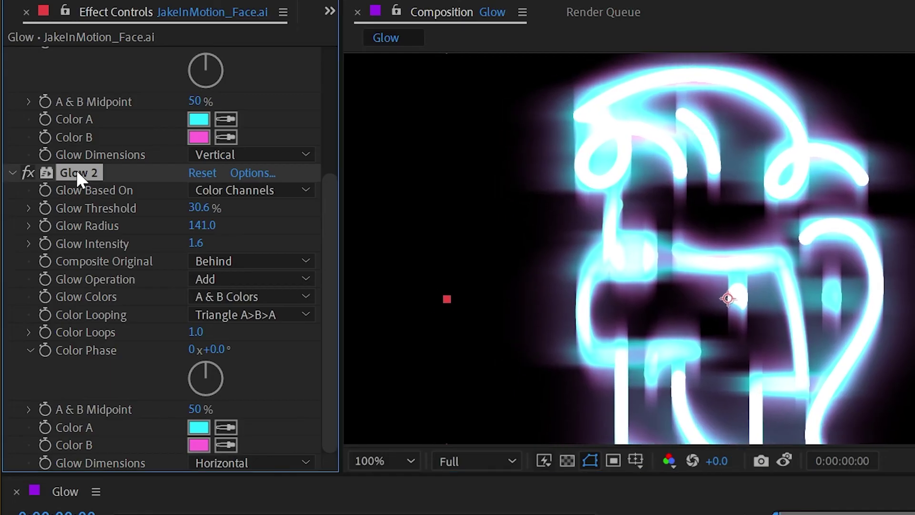
pyautogui.press('Delete')
pyautogui.click(247, 346)
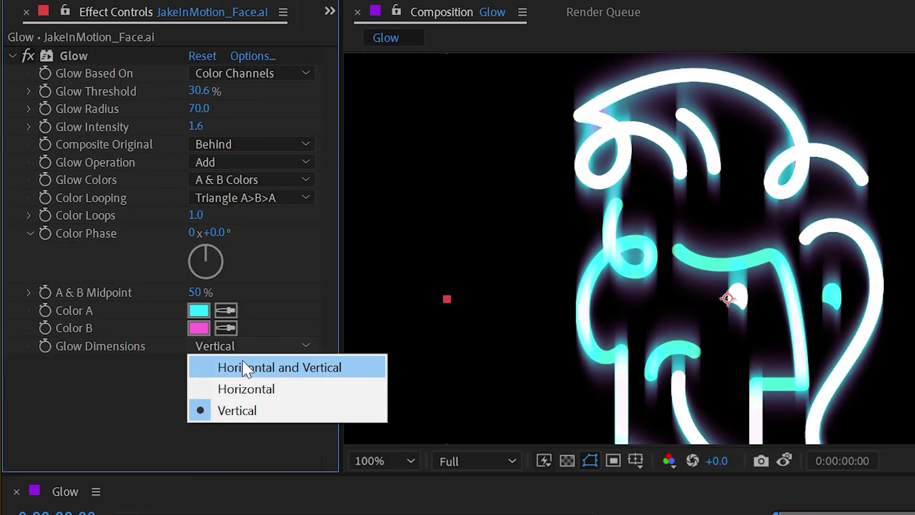
pyautogui.click(223, 370)
pyautogui.scroll(2, 679, 138)
pyautogui.moveTo(679, 138); pyautogui.dragTo(663, 341)
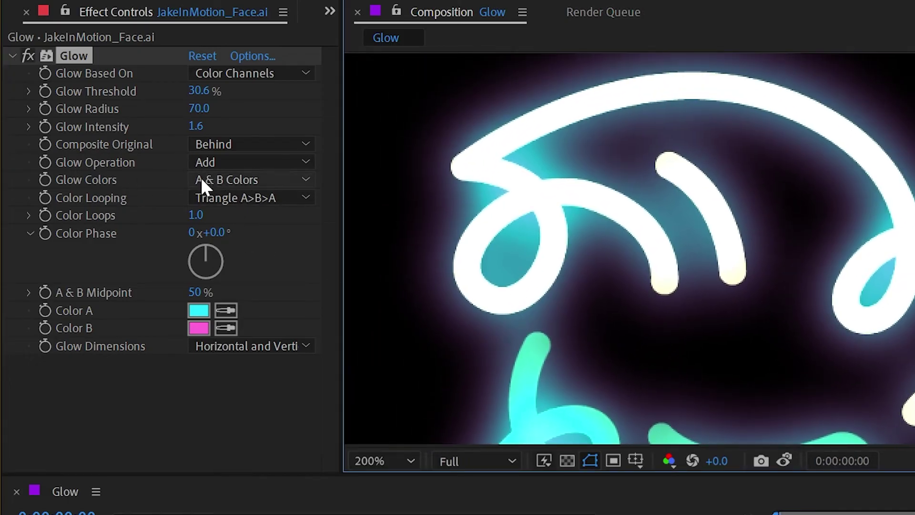
# Step: Switch the Glow Colors setting to Arbitrary Map
pyautogui.click(142, 178)
pyautogui.click(224, 180)
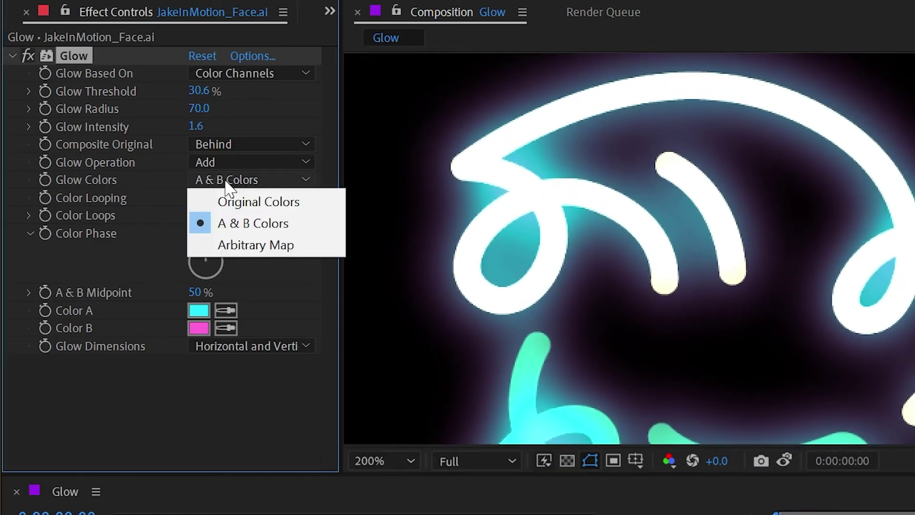
pyautogui.click(263, 246)
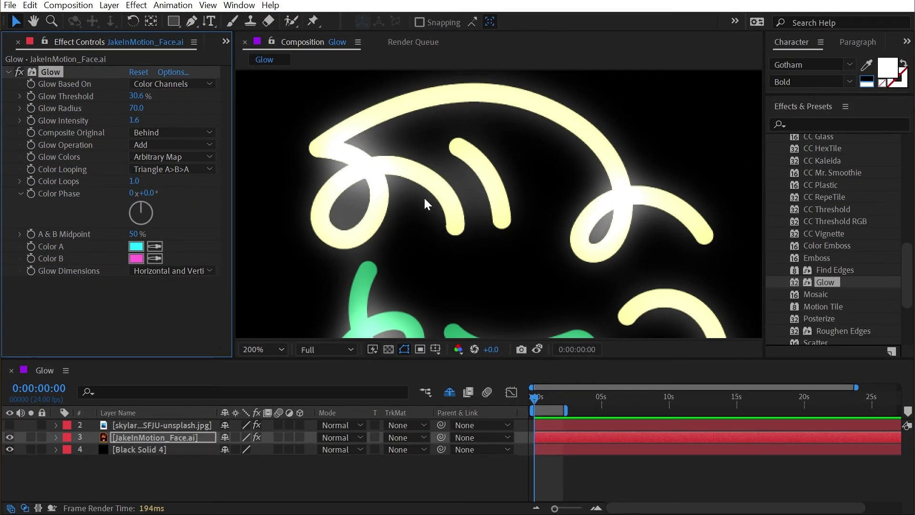
# Step: Apply Curves to the face layer and pencil-draw a darkening curve
pyautogui.click(825, 125)
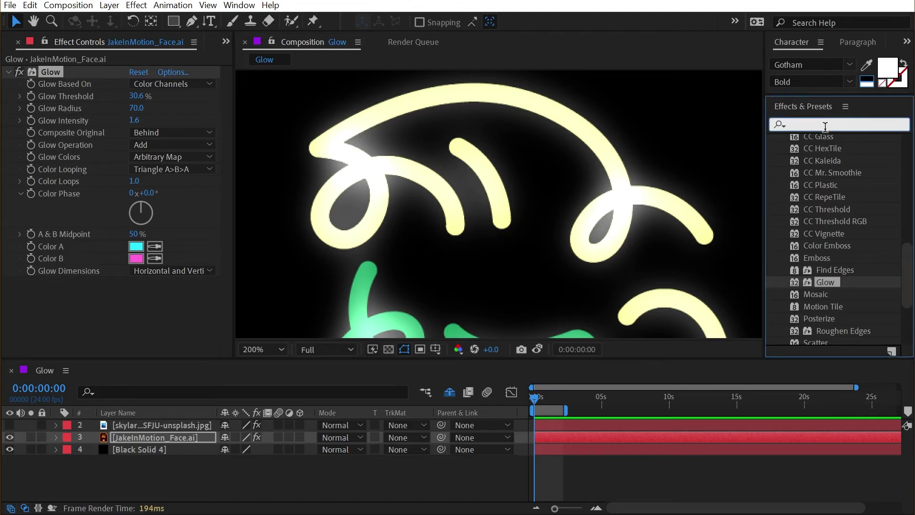
pyautogui.write('curves')
pyautogui.moveTo(837, 191); pyautogui.dragTo(143, 253)
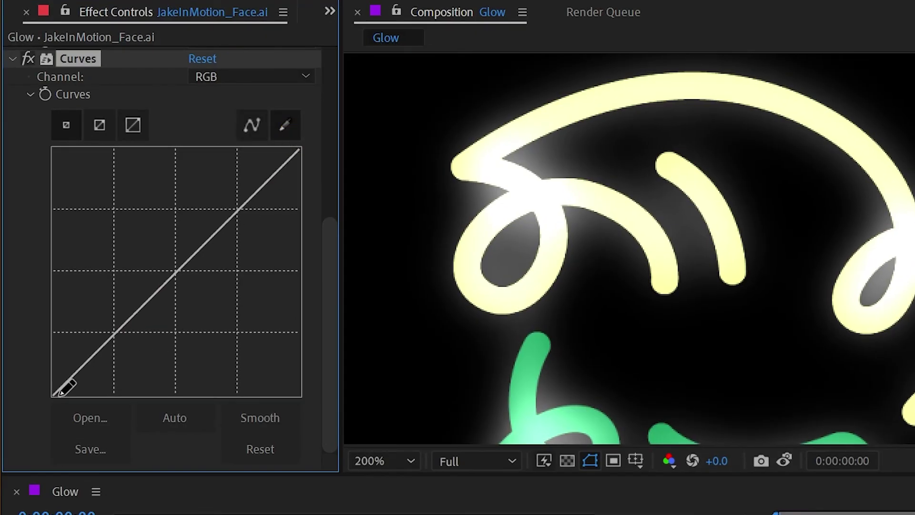
pyautogui.moveTo(54, 393)
pyautogui.mouseDown()
pyautogui.moveTo(159, 364)
pyautogui.moveTo(246, 295)
pyautogui.moveTo(281, 249)
pyautogui.moveTo(301, 139)
pyautogui.mouseUp()
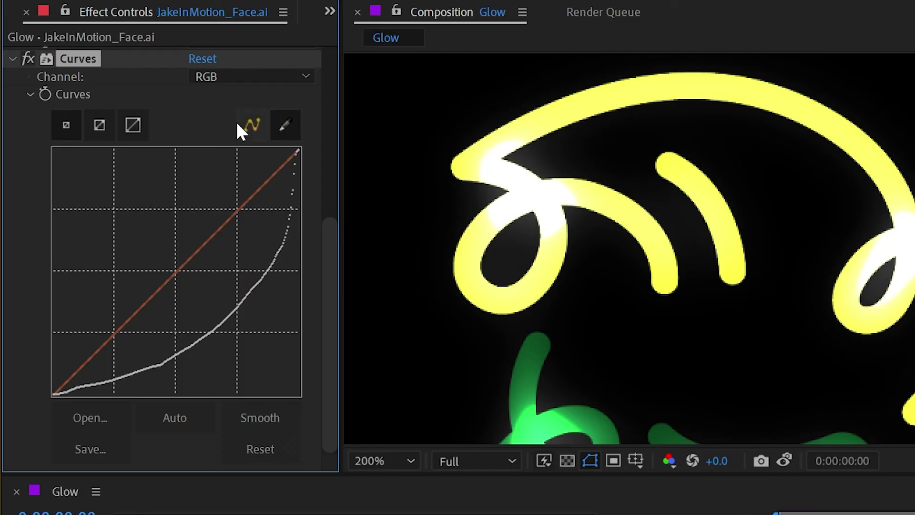
pyautogui.click(27, 60)
pyautogui.click(27, 59)
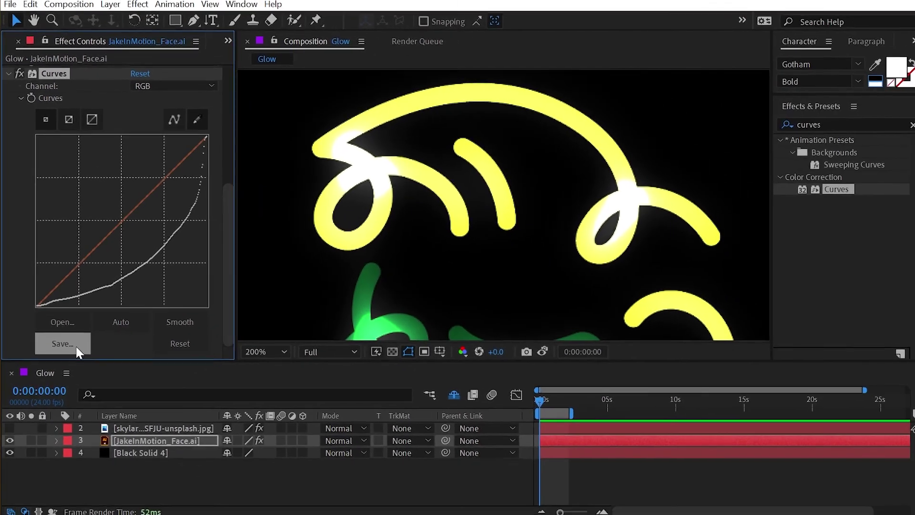
# Step: Save the drawn curve as CustomGlow.AMP on the Desktop
pyautogui.click(90, 449)
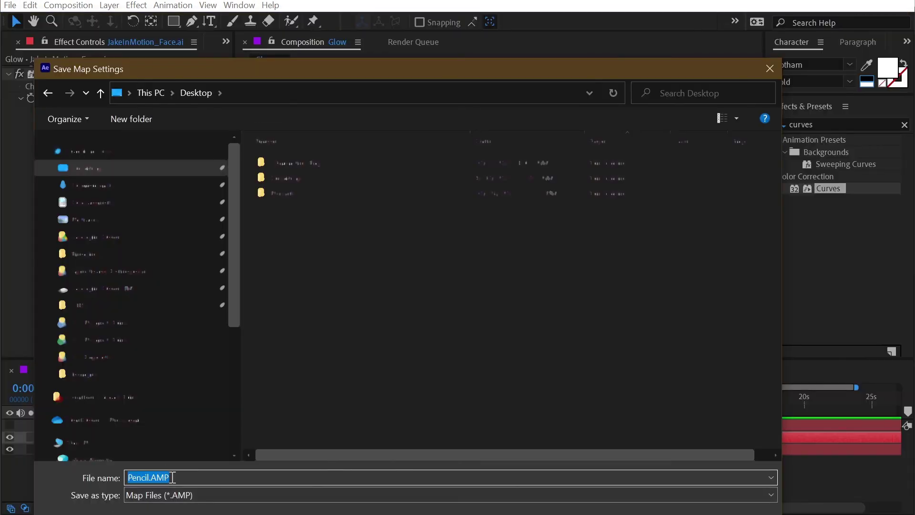
pyautogui.moveTo(149, 477); pyautogui.dragTo(60, 476)
pyautogui.write('CustomGlow')
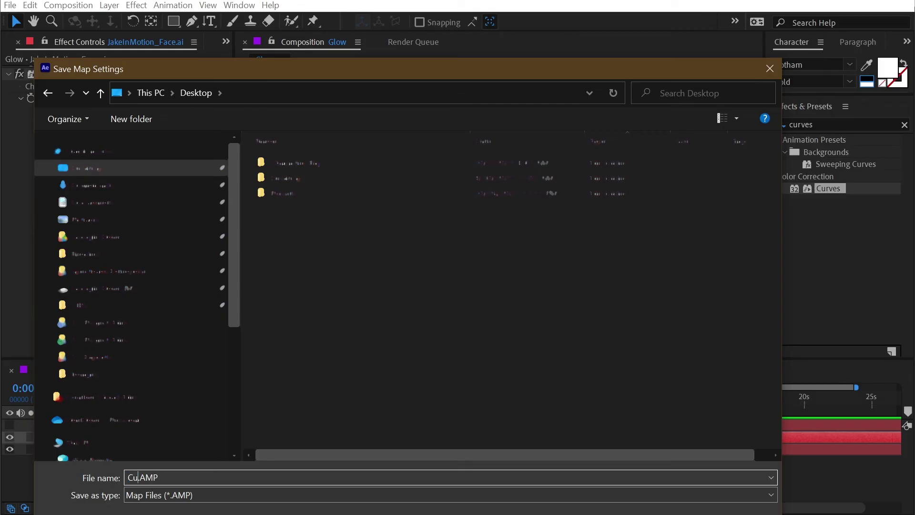
pyautogui.click(651, 512)
# Step: Disable Curves, load CustomGlow.AMP into Glow's Options, and recentre the face
pyautogui.click(19, 73)
pyautogui.click(8, 73)
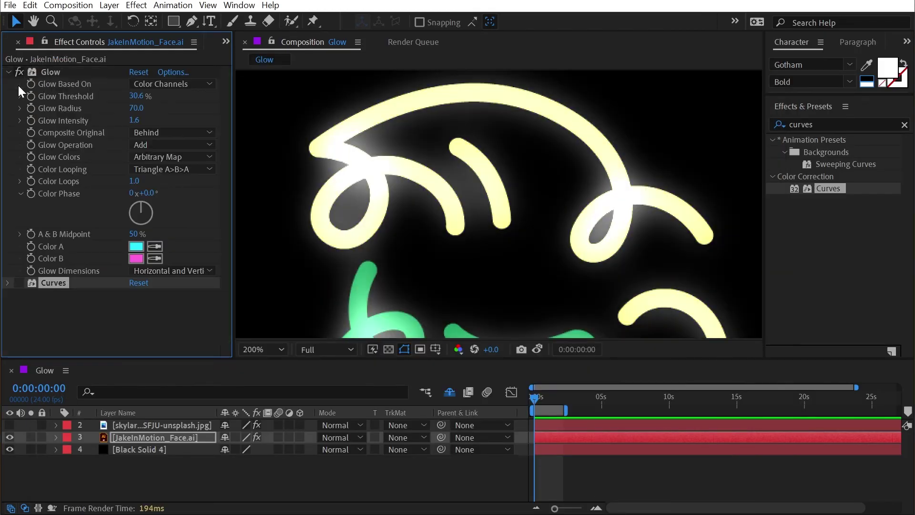
pyautogui.click(59, 72)
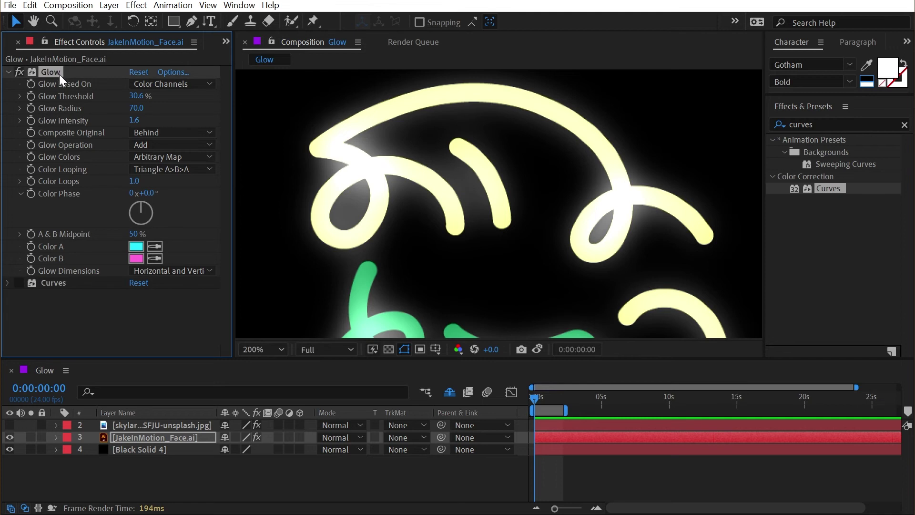
pyautogui.click(161, 69)
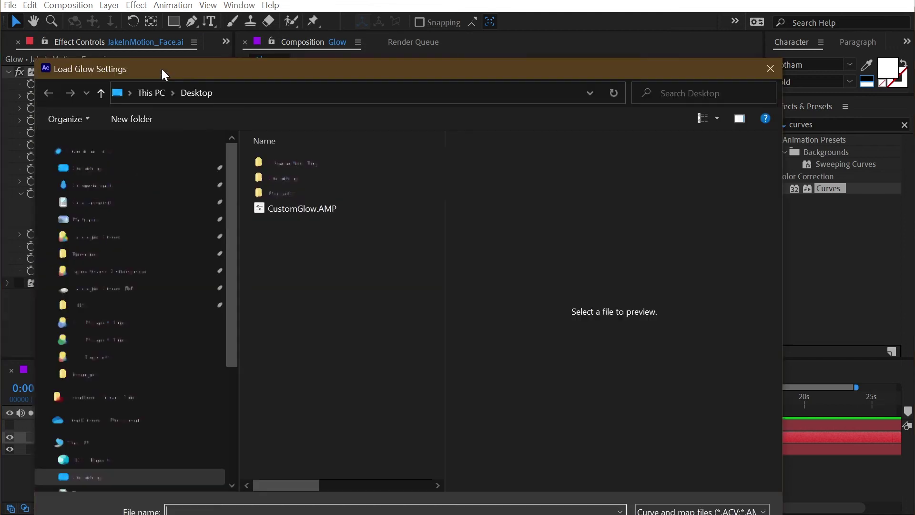
pyautogui.doubleClick(328, 206)
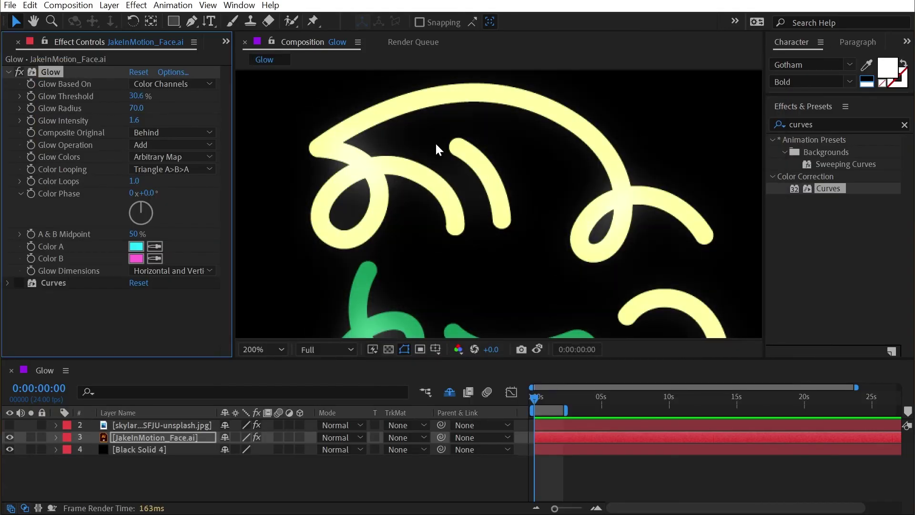
pyautogui.press('h')
pyautogui.scroll(-2, 383, 144)
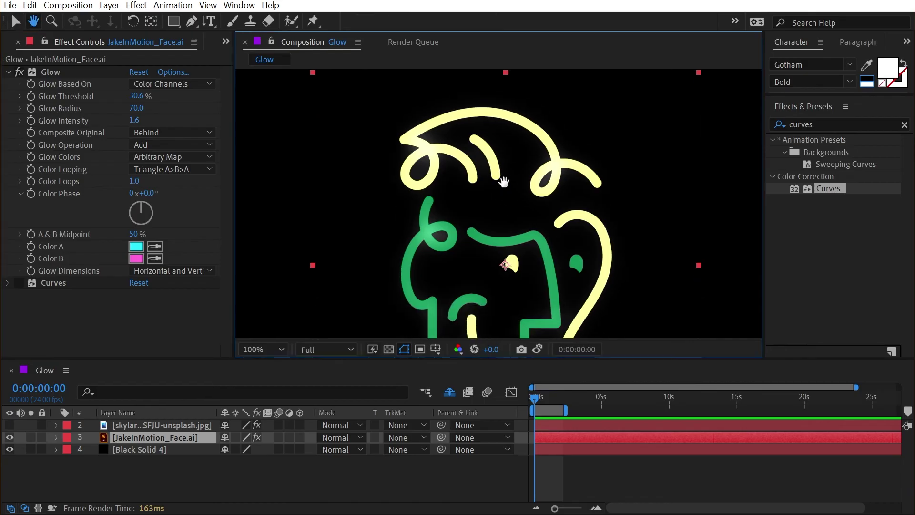
pyautogui.moveTo(501, 178); pyautogui.dragTo(504, 198)
# Step: Draw new Curves: Red bowing above the diagonal, Blue sagging below, Green S-shaped
pyautogui.press('v')
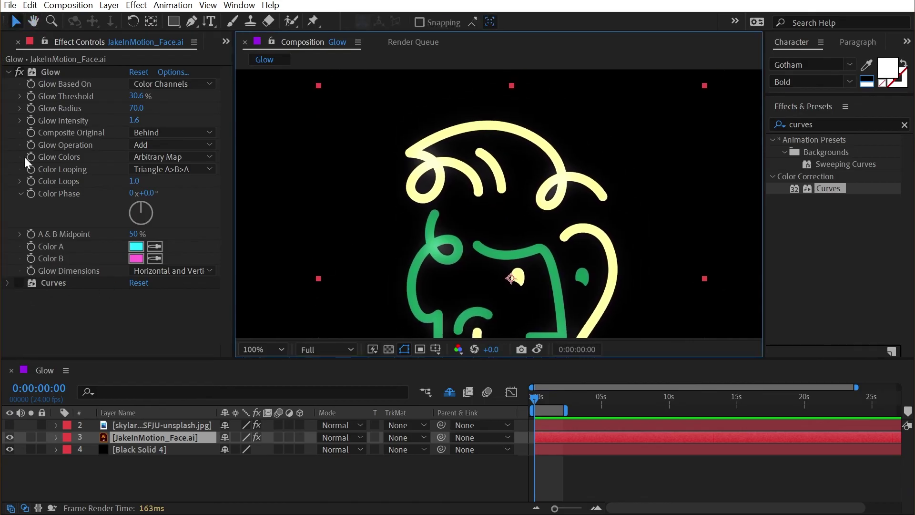
pyautogui.click(7, 71)
pyautogui.click(8, 82)
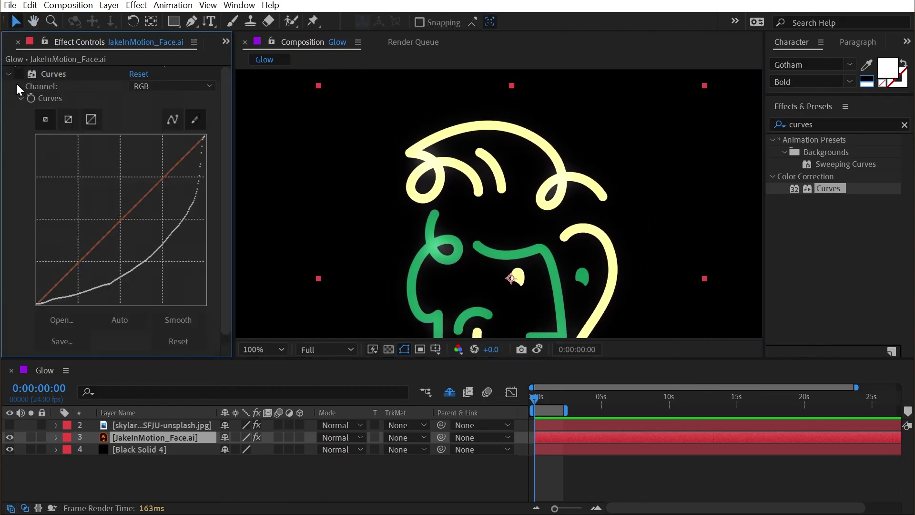
pyautogui.click(170, 86)
pyautogui.click(153, 116)
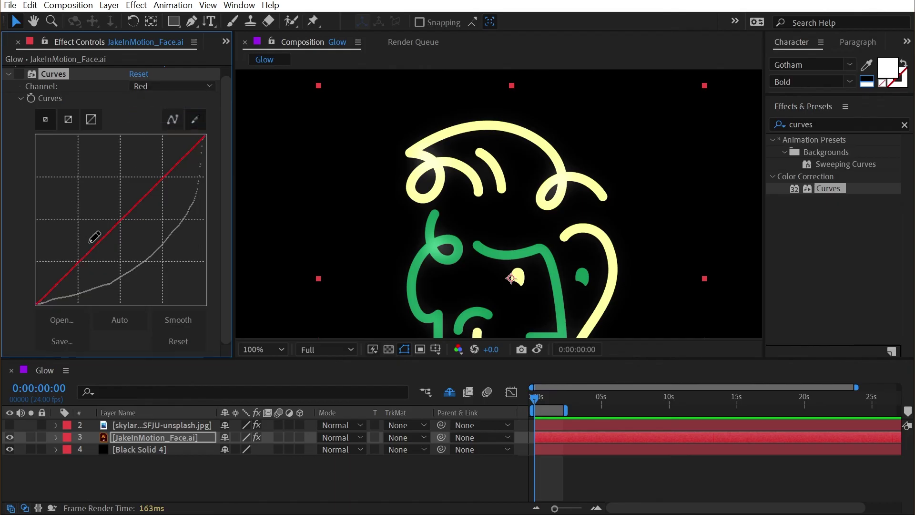
pyautogui.moveTo(39, 302)
pyautogui.mouseDown()
pyautogui.moveTo(50, 236)
pyautogui.moveTo(88, 182)
pyautogui.moveTo(199, 138)
pyautogui.mouseUp()
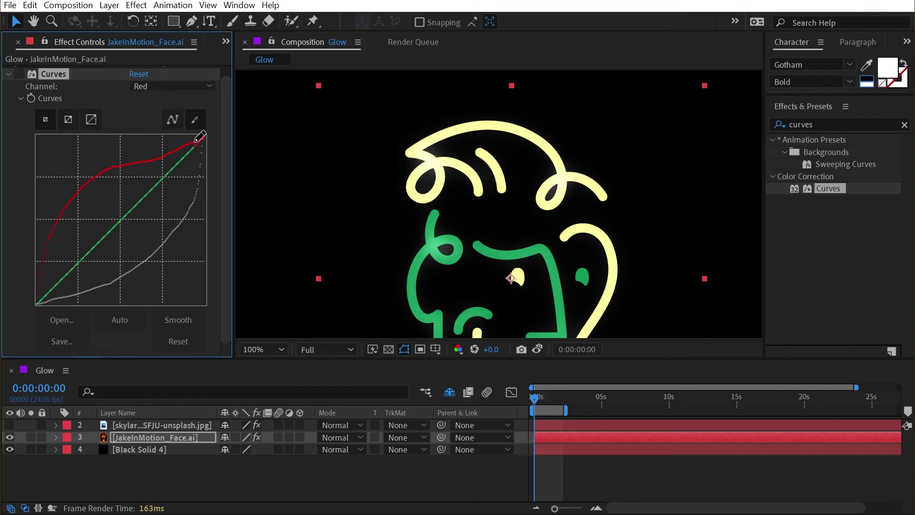
pyautogui.click(172, 87)
pyautogui.click(157, 145)
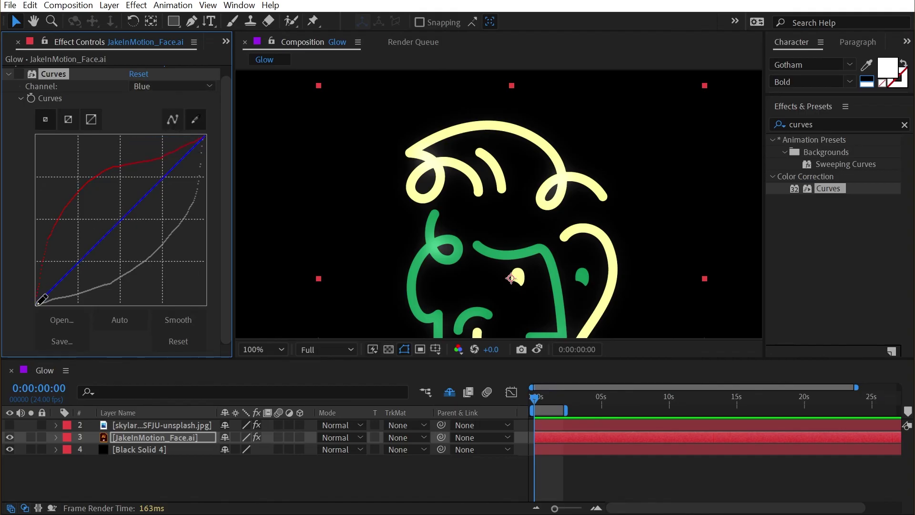
pyautogui.moveTo(42, 299)
pyautogui.mouseDown()
pyautogui.moveTo(107, 286)
pyautogui.moveTo(188, 222)
pyautogui.moveTo(204, 157)
pyautogui.mouseUp()
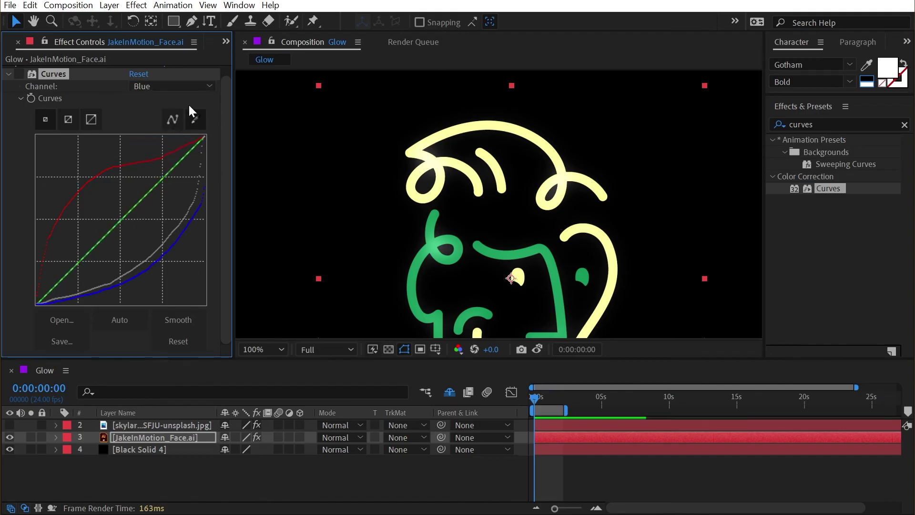
pyautogui.click(171, 86)
pyautogui.click(157, 133)
pyautogui.moveTo(38, 302)
pyautogui.mouseDown()
pyautogui.moveTo(138, 216)
pyautogui.moveTo(160, 162)
pyautogui.moveTo(205, 130)
pyautogui.mouseUp()
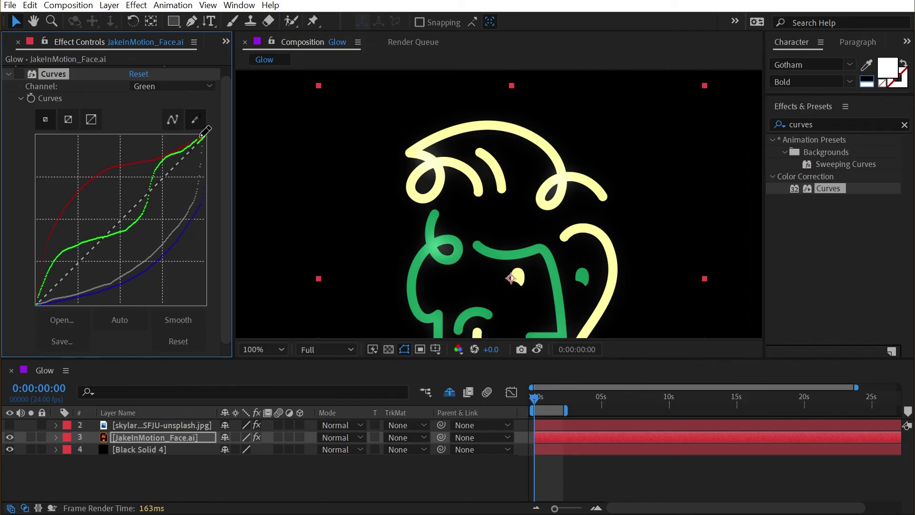
# Step: Overwrite CustomGlow.AMP with these curves and reload it into Glow
pyautogui.click(73, 343)
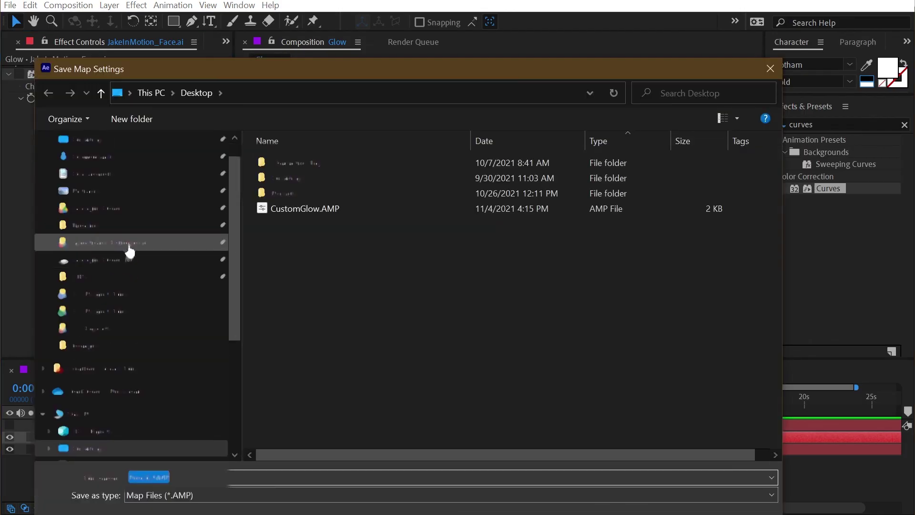
pyautogui.doubleClick(297, 209)
pyautogui.click(263, 400)
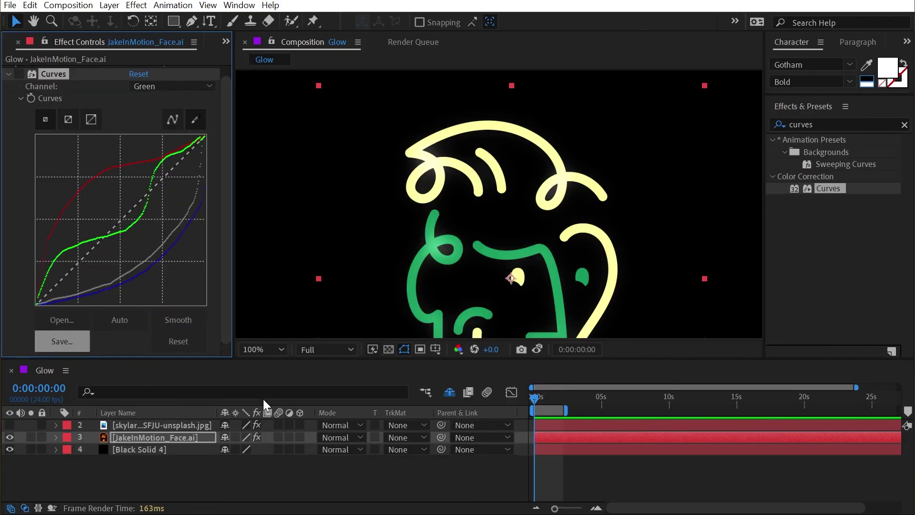
pyautogui.click(160, 72)
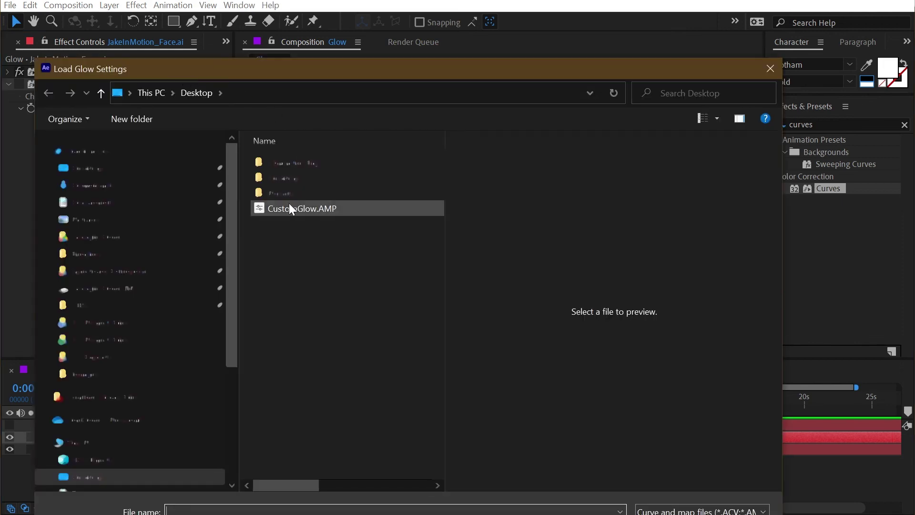
pyautogui.doubleClick(286, 210)
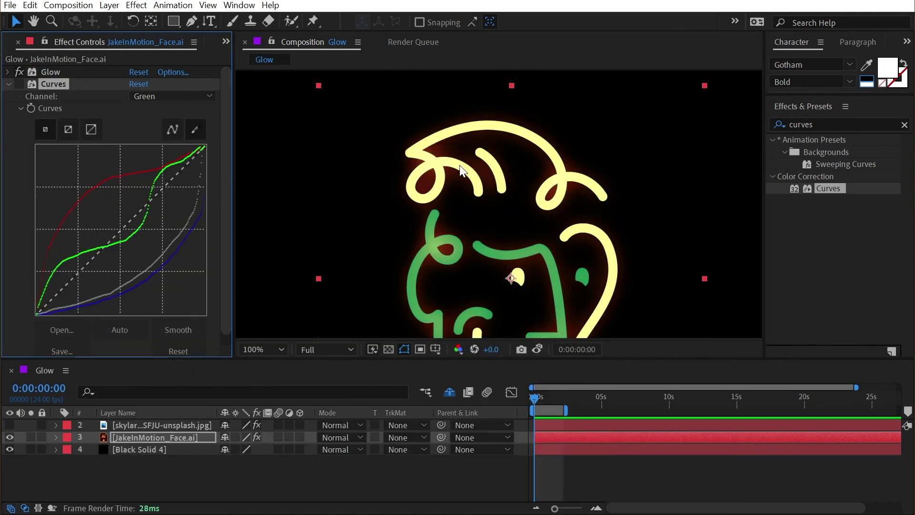
# Step: Recentre the whole face in the viewer and expand Glow's settings in Effect Controls
pyautogui.scroll(1, 463, 177)
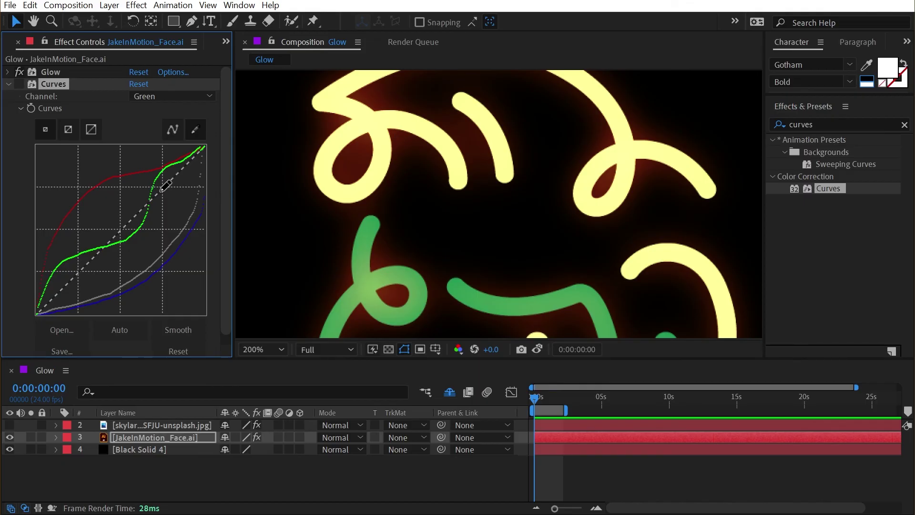
pyautogui.scroll(-1, 341, 206)
pyautogui.press('h')
pyautogui.moveTo(535, 224); pyautogui.dragTo(513, 216)
pyautogui.press('v')
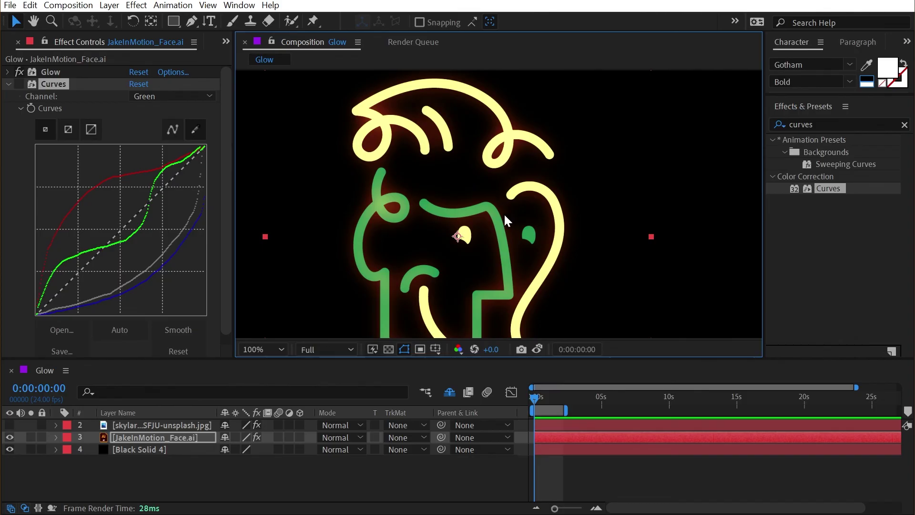
pyautogui.click(8, 72)
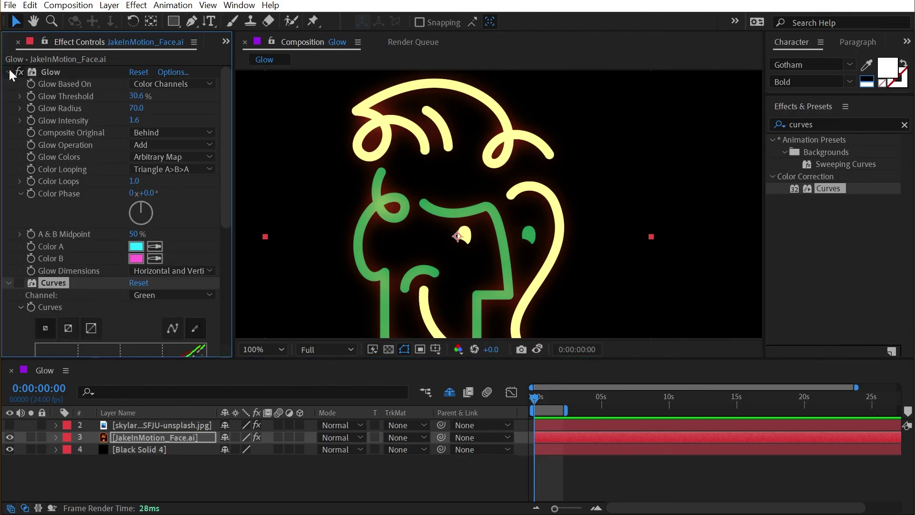